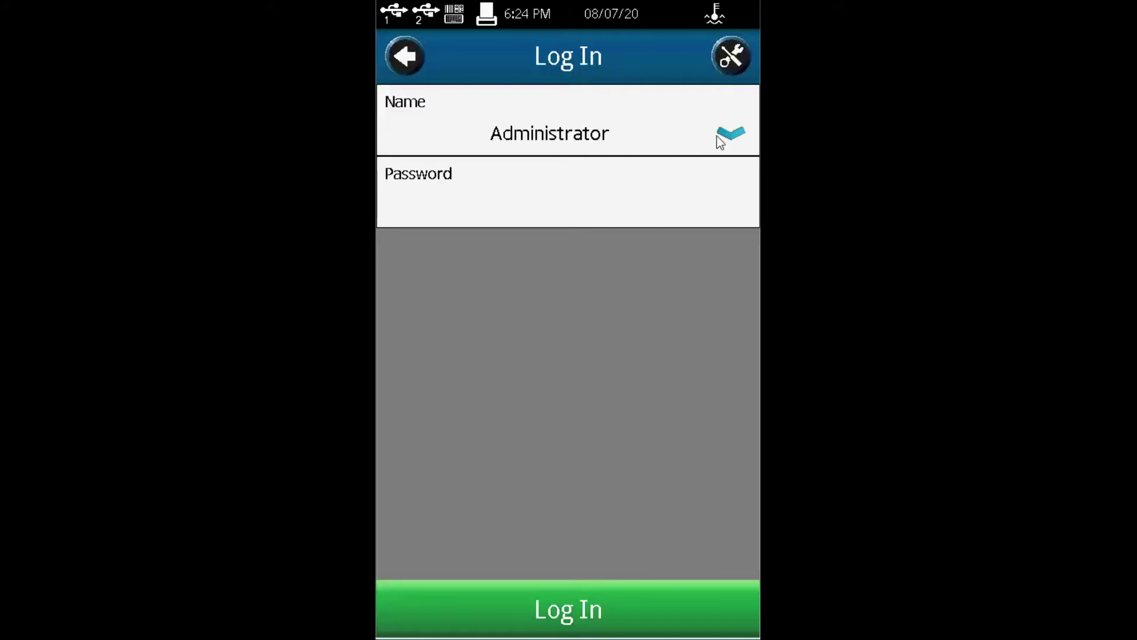
Step: Log in as Administrator with the administrator password and run the auto zero through to test setup
{"action": "left_click", "coordinate": [729, 135]}
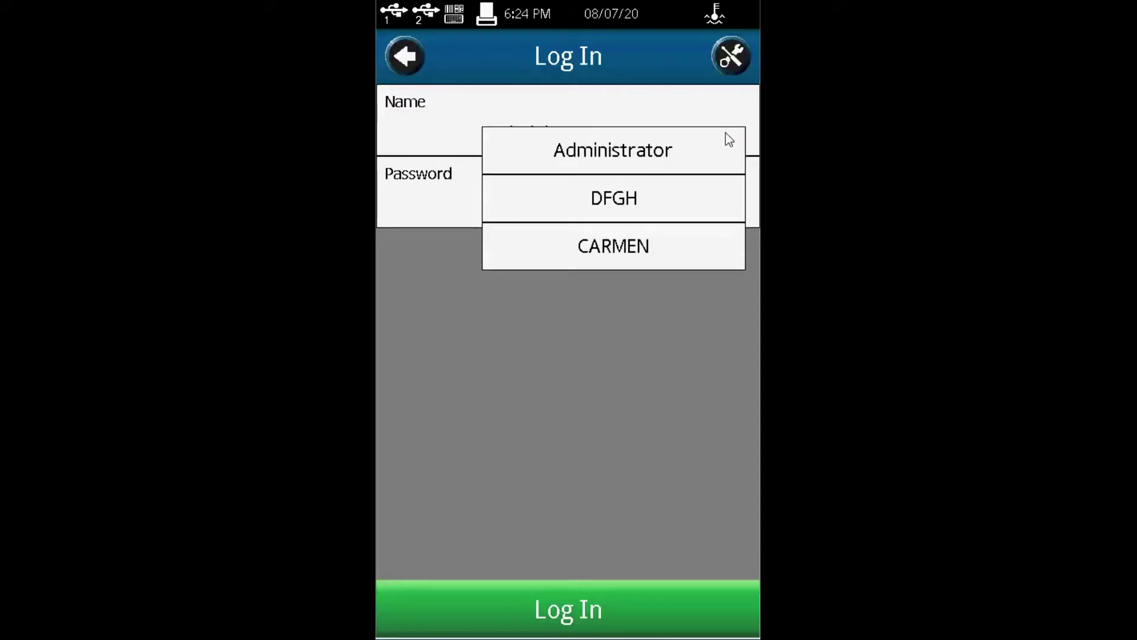
{"action": "left_click", "coordinate": [625, 155]}
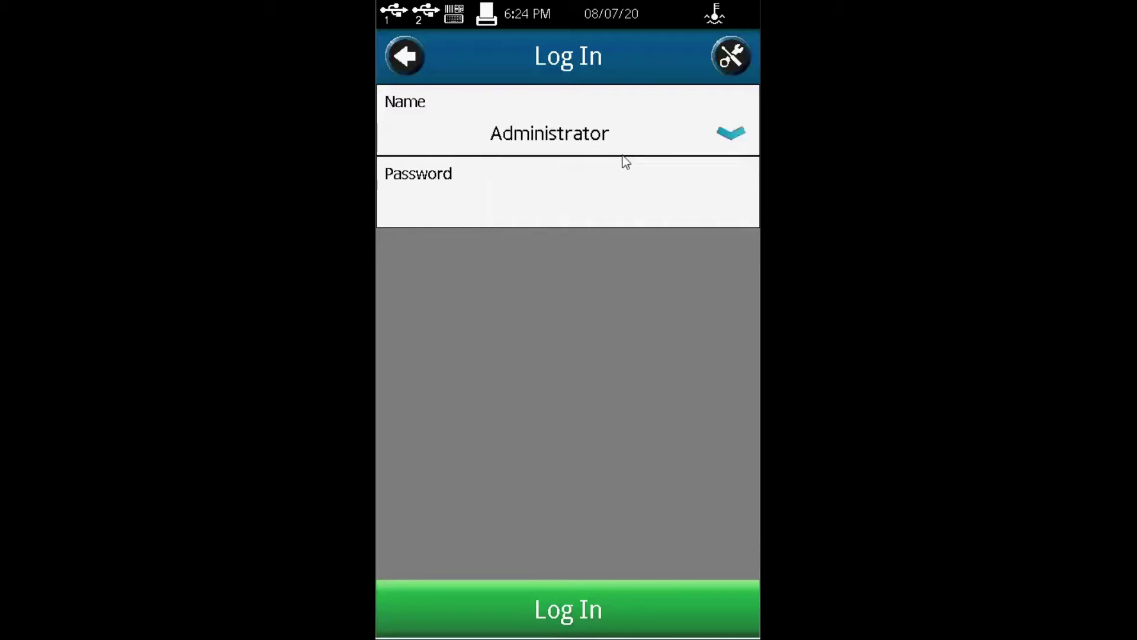
{"action": "left_click", "coordinate": [581, 204]}
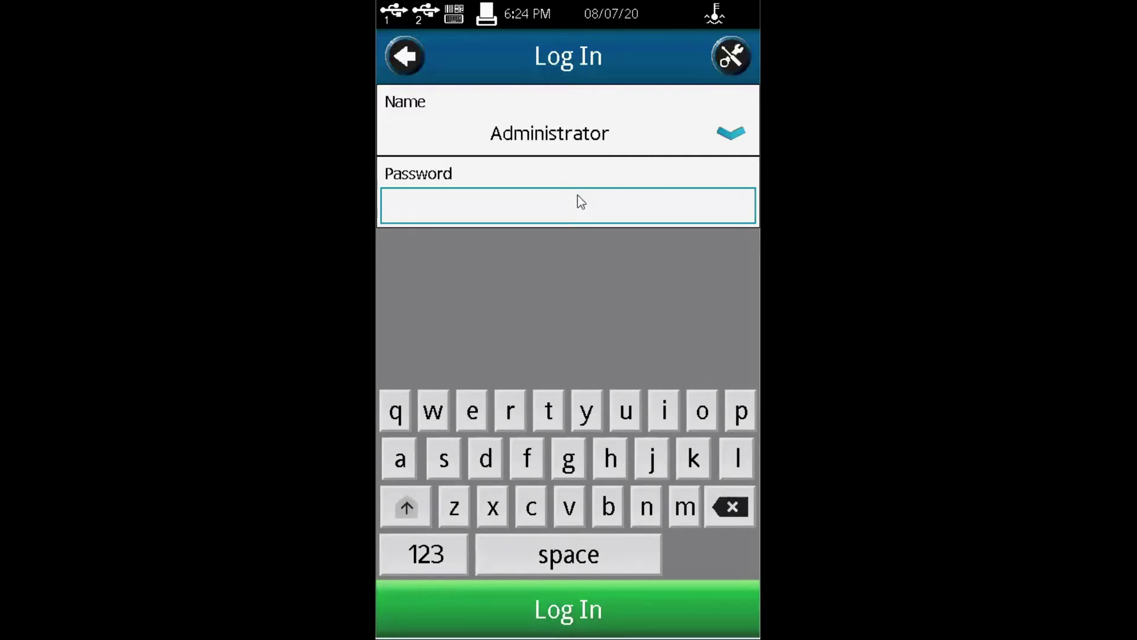
{"action": "left_click", "coordinate": [561, 600]}
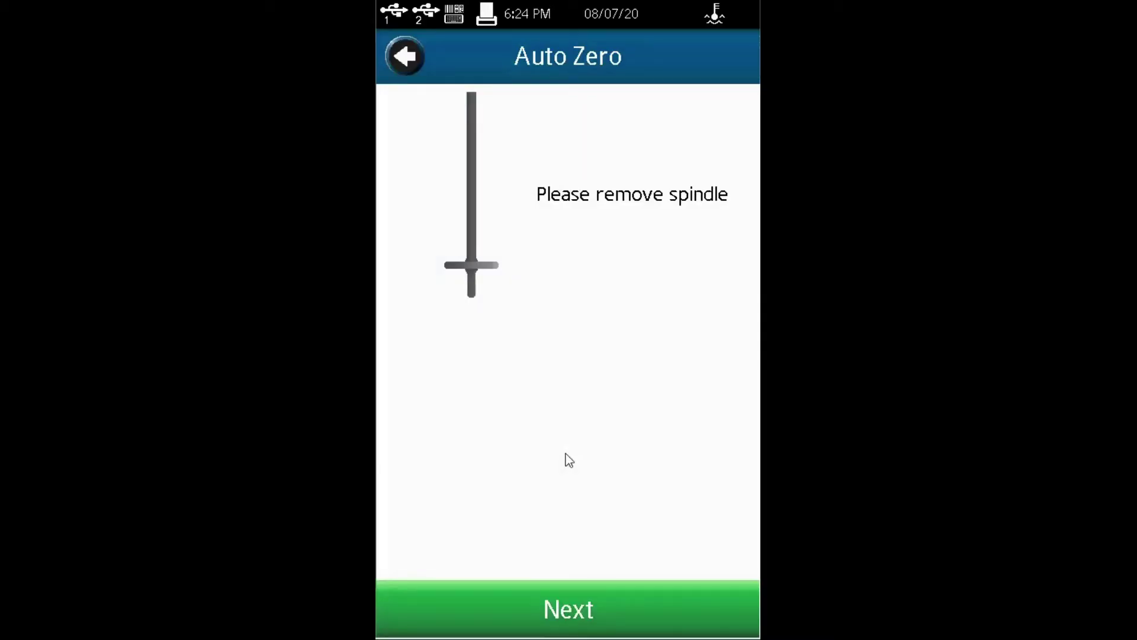
{"action": "left_click", "coordinate": [564, 610]}
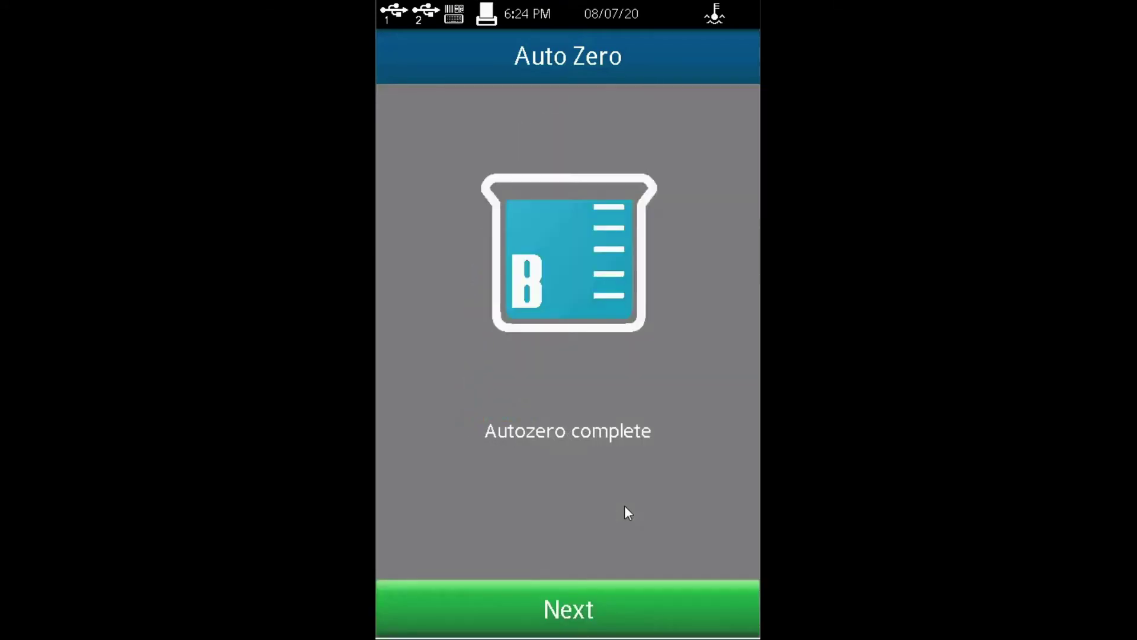
{"action": "left_click", "coordinate": [575, 618]}
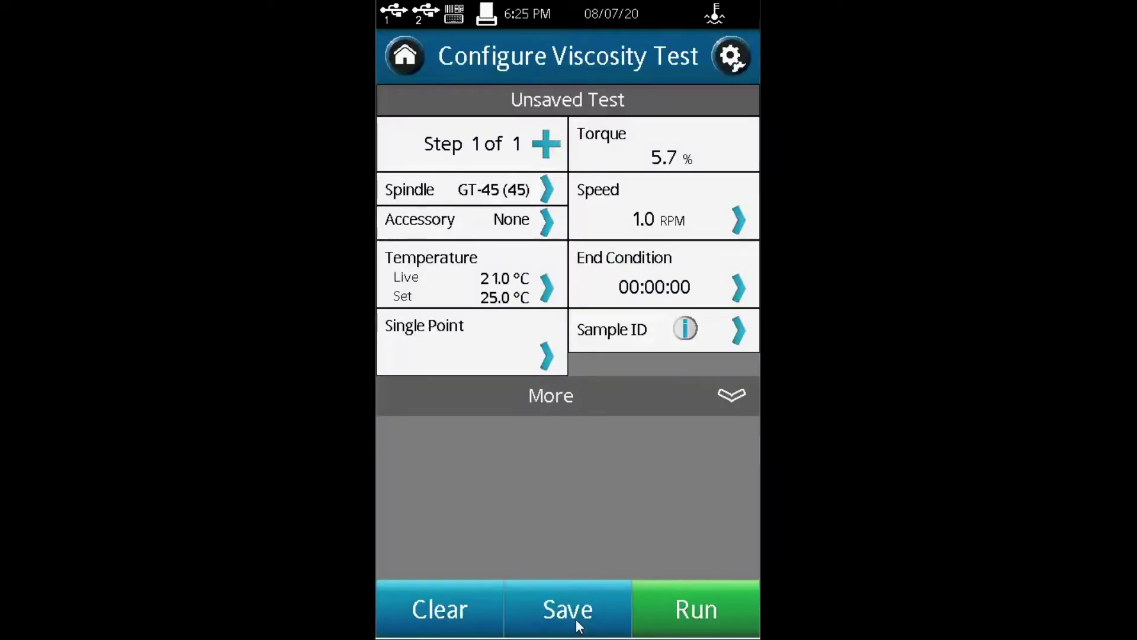
Step: View the Change Password page under Settings > User Settings and leave the password unchanged
{"action": "left_click", "coordinate": [738, 62]}
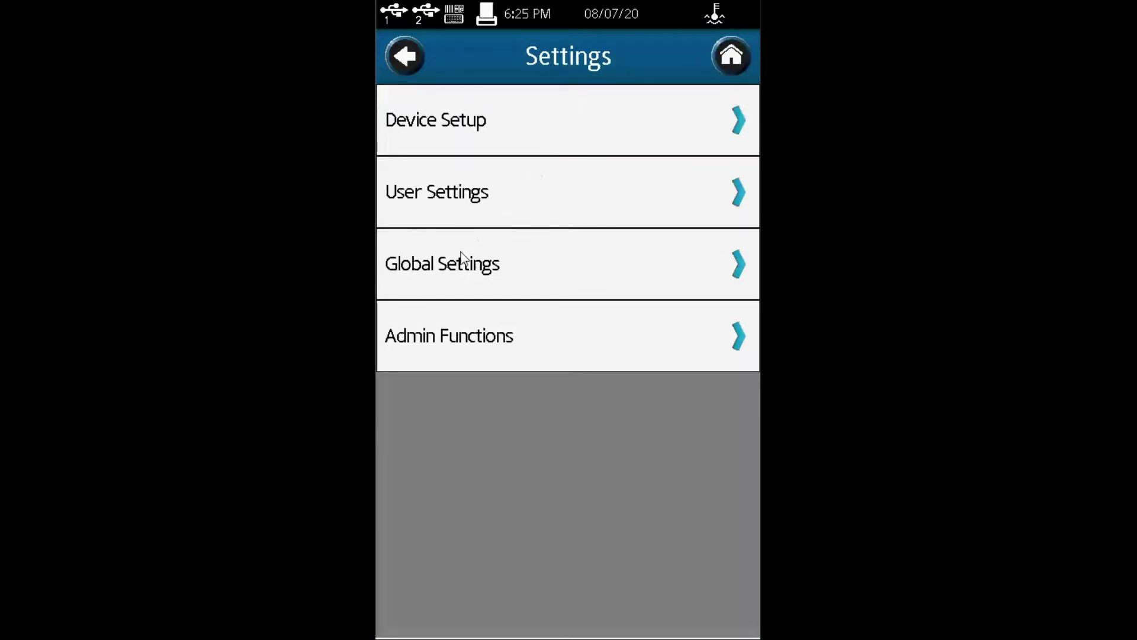
{"action": "left_click", "coordinate": [725, 194]}
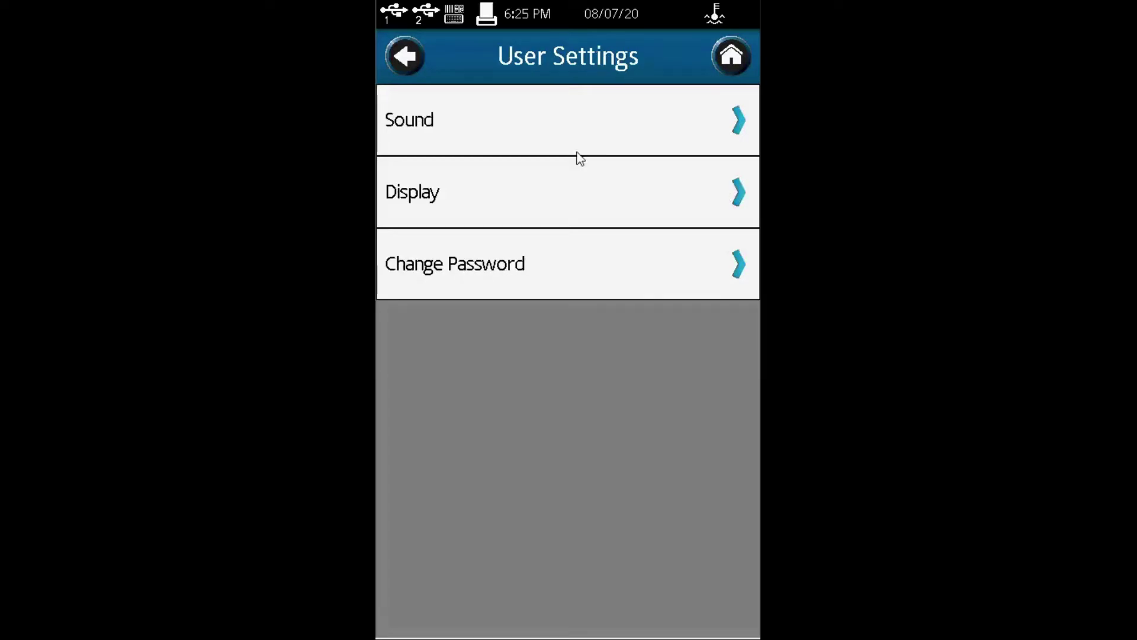
{"action": "left_click", "coordinate": [524, 270]}
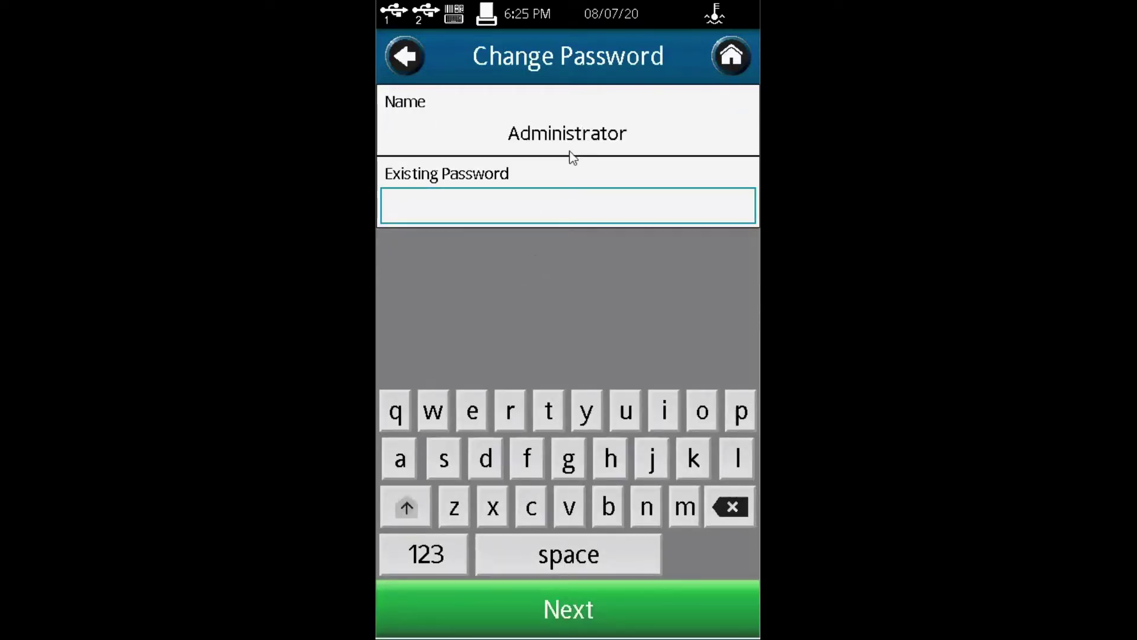
{"action": "left_click", "coordinate": [405, 60]}
Step: Open Admin Functions > Log In and Lock Out and check the failed-login limit, leaving it at 5
{"action": "left_click", "coordinate": [405, 61]}
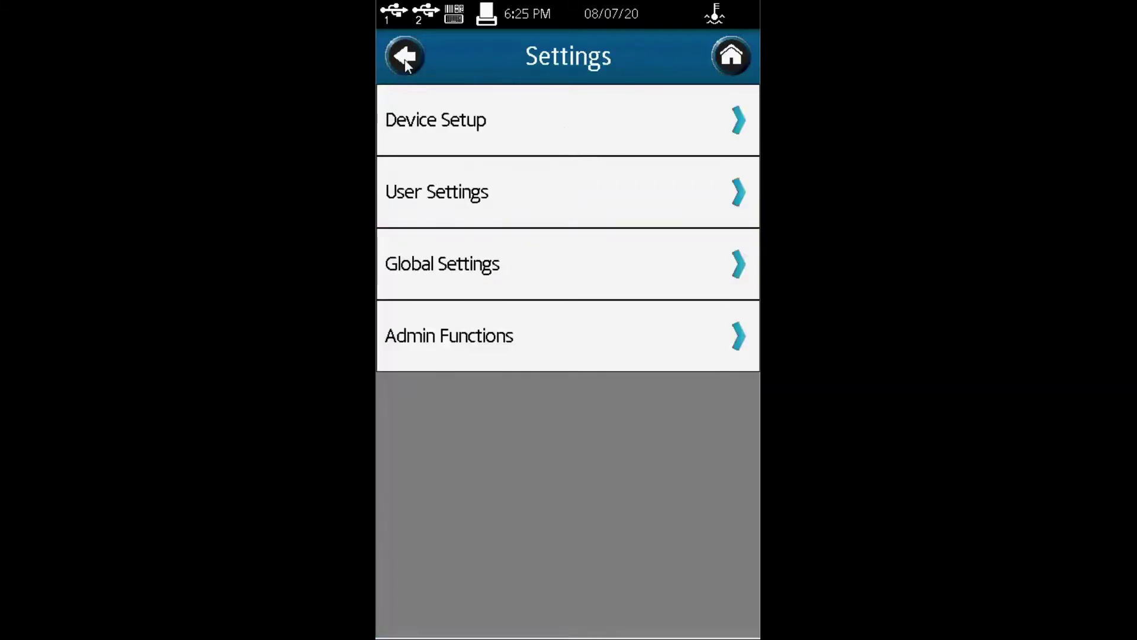
{"action": "left_click", "coordinate": [516, 344]}
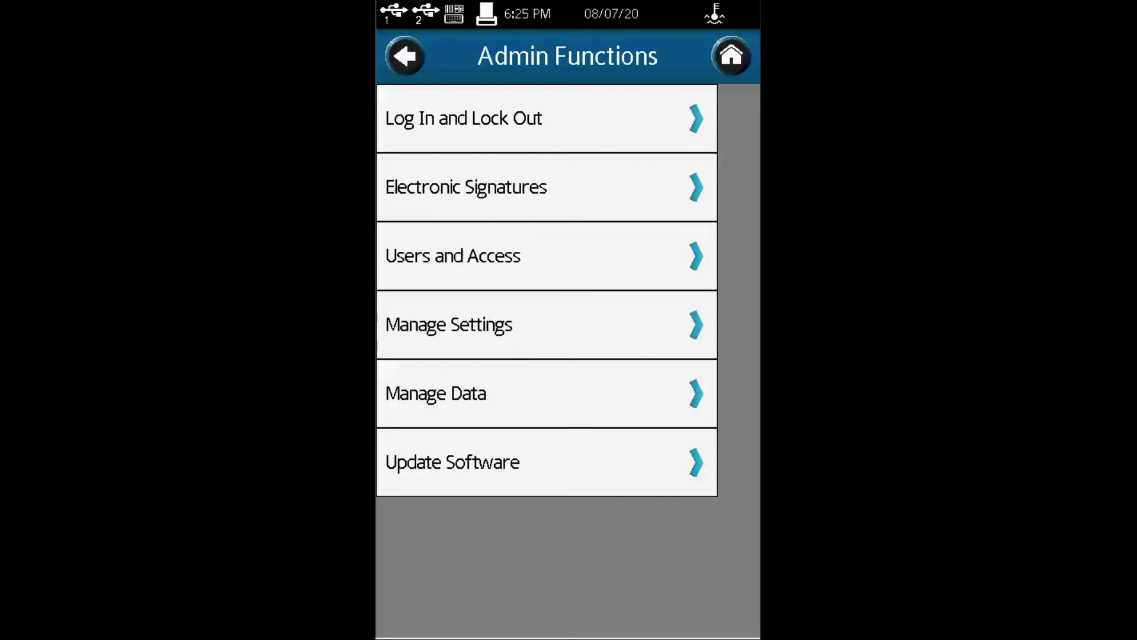
{"action": "left_click", "coordinate": [541, 125]}
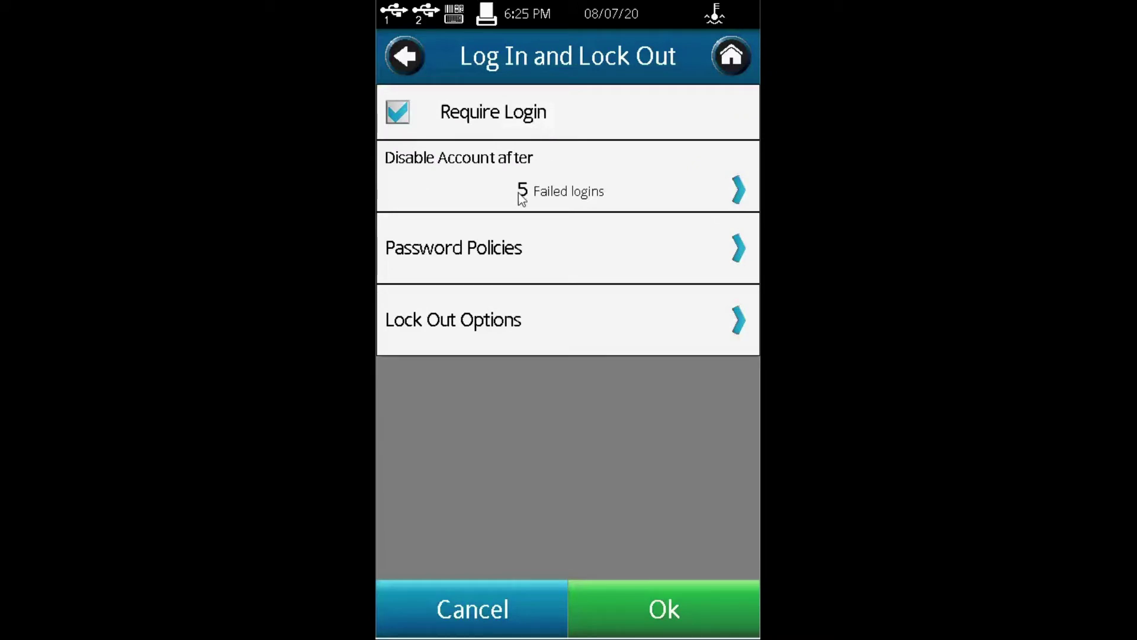
{"action": "left_click", "coordinate": [742, 201]}
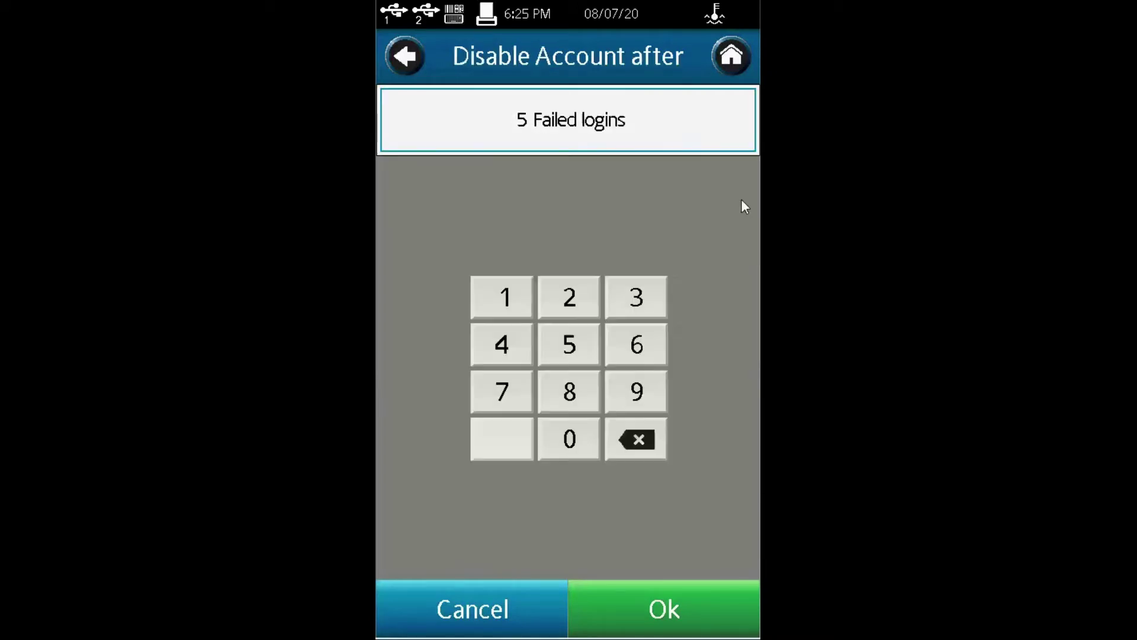
{"action": "left_click", "coordinate": [415, 60]}
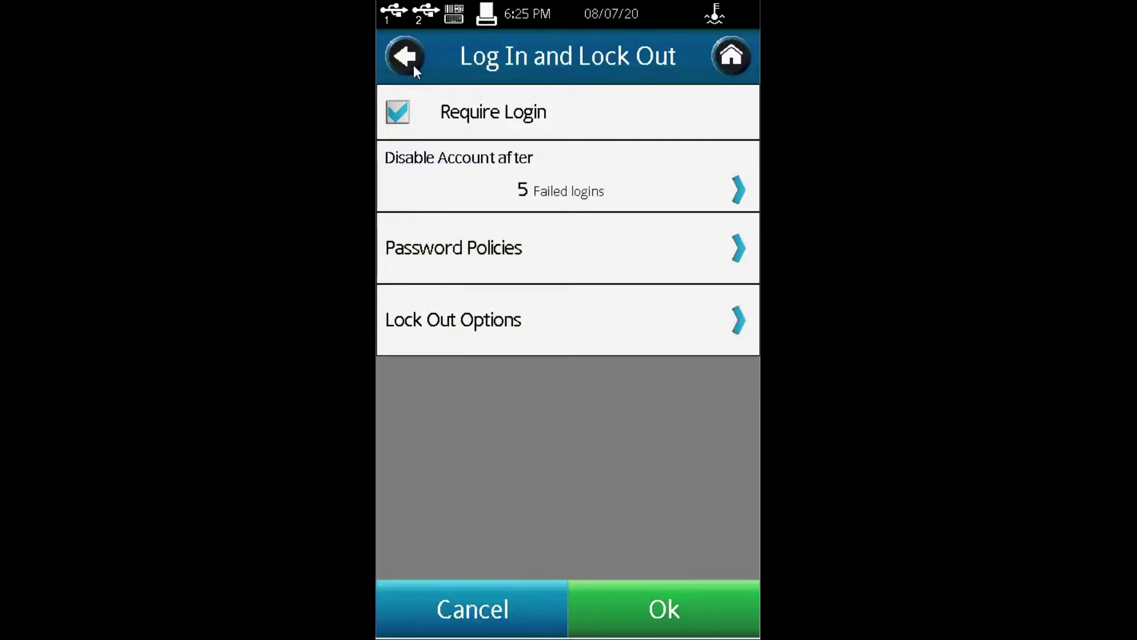
Step: Try the capital-letter and password-expiration policies, then leave Password Policies unsaved
{"action": "left_click", "coordinate": [474, 246]}
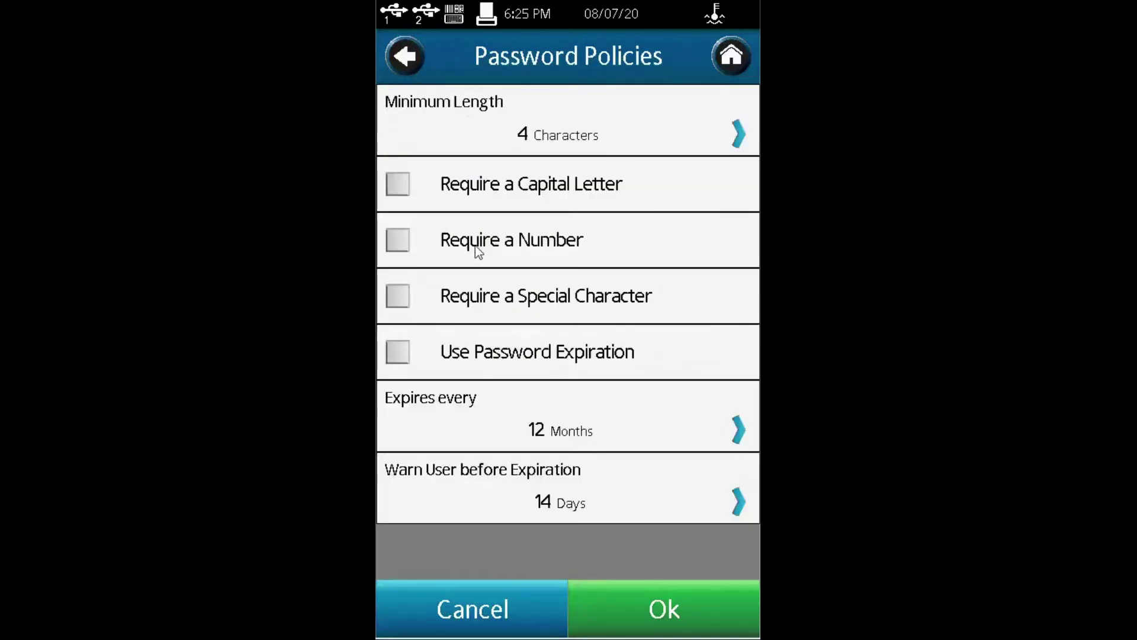
{"action": "left_click", "coordinate": [409, 184]}
{"action": "left_click", "coordinate": [409, 185]}
{"action": "left_click", "coordinate": [406, 349]}
{"action": "left_click", "coordinate": [407, 349]}
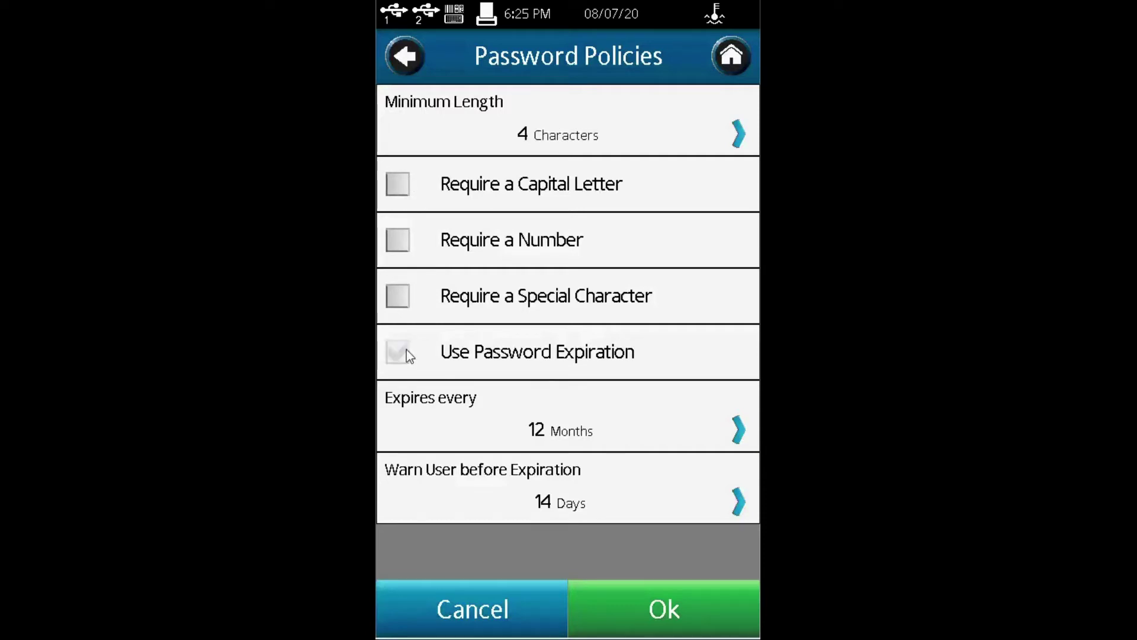
{"action": "left_click", "coordinate": [418, 56]}
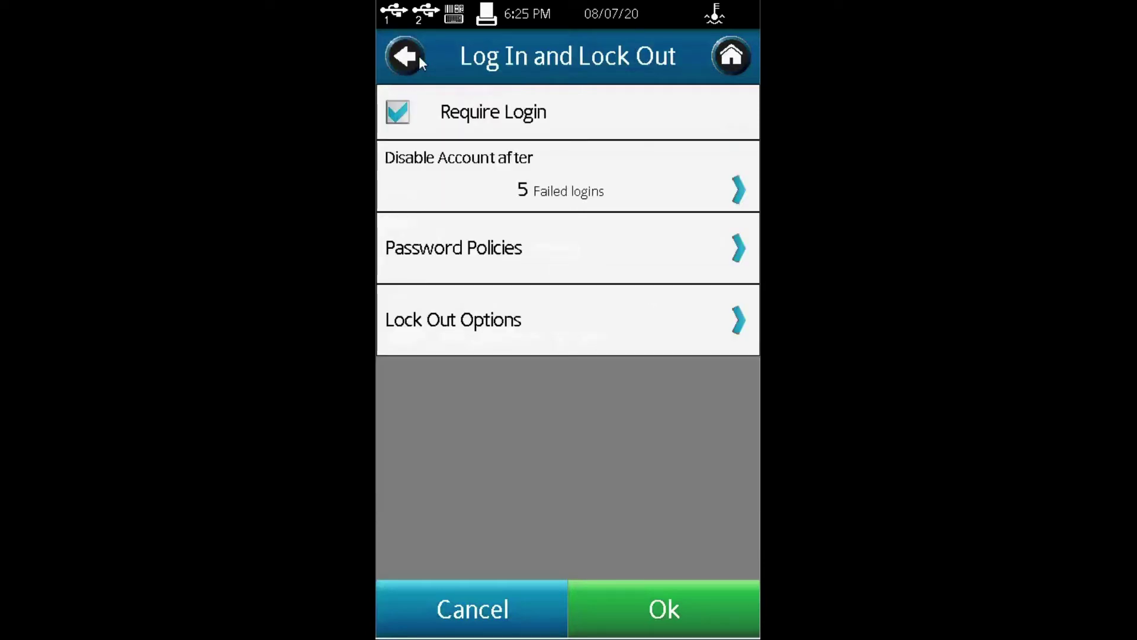
Step: Check the timed lock-out duration in Lock Out Options without changing it
{"action": "left_click", "coordinate": [475, 325]}
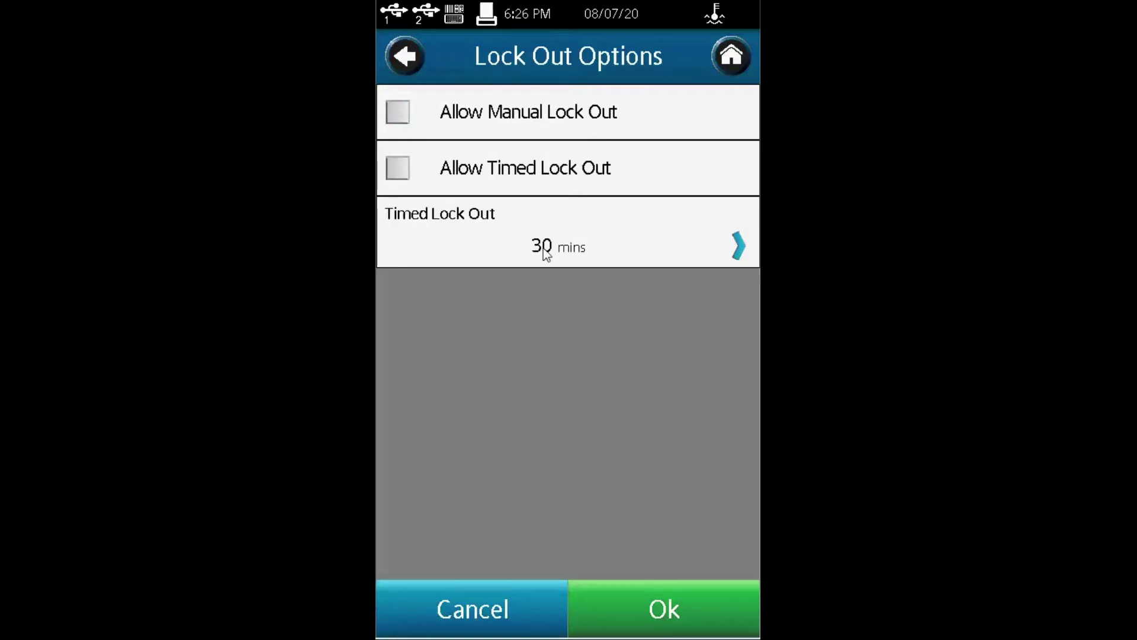
{"action": "left_click", "coordinate": [738, 246]}
{"action": "left_click", "coordinate": [415, 62]}
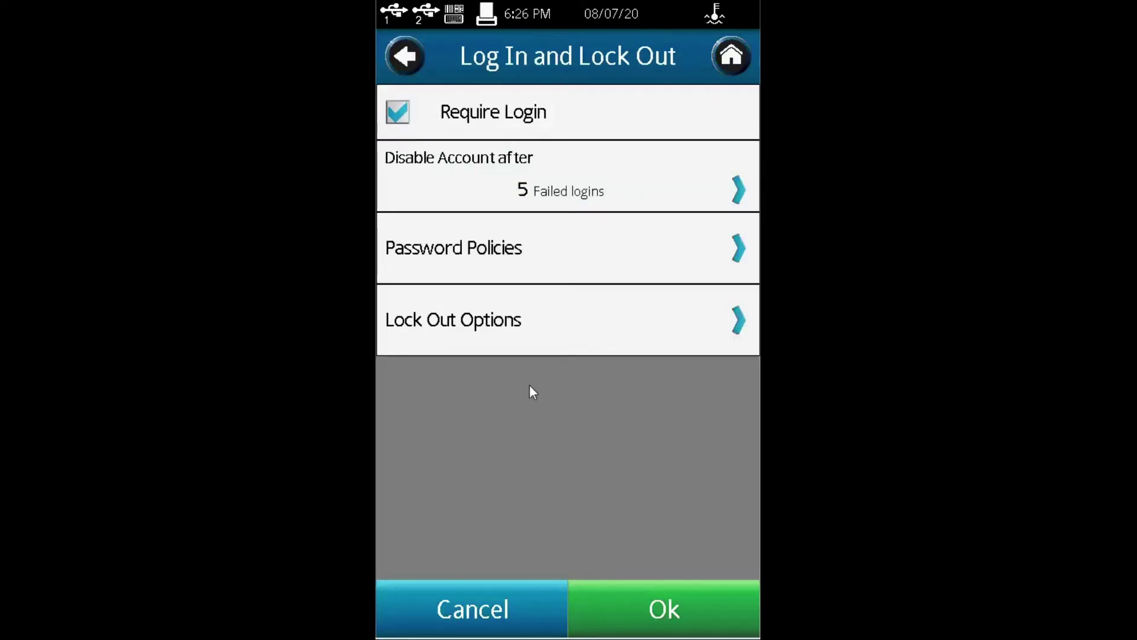
{"action": "left_click", "coordinate": [395, 58]}
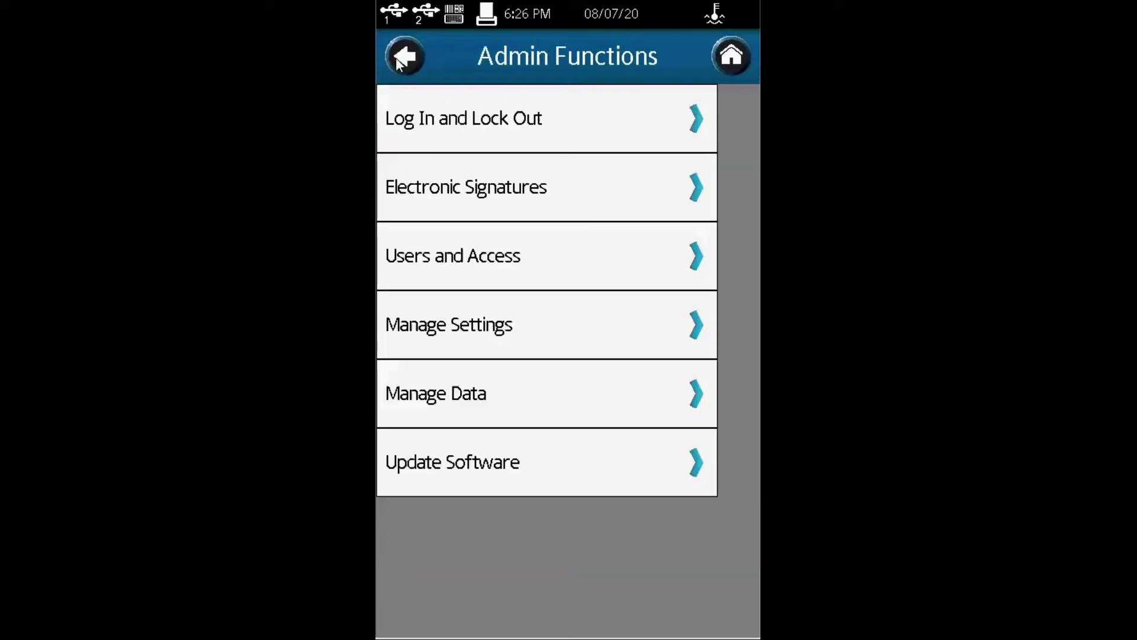
{"action": "left_click", "coordinate": [472, 199]}
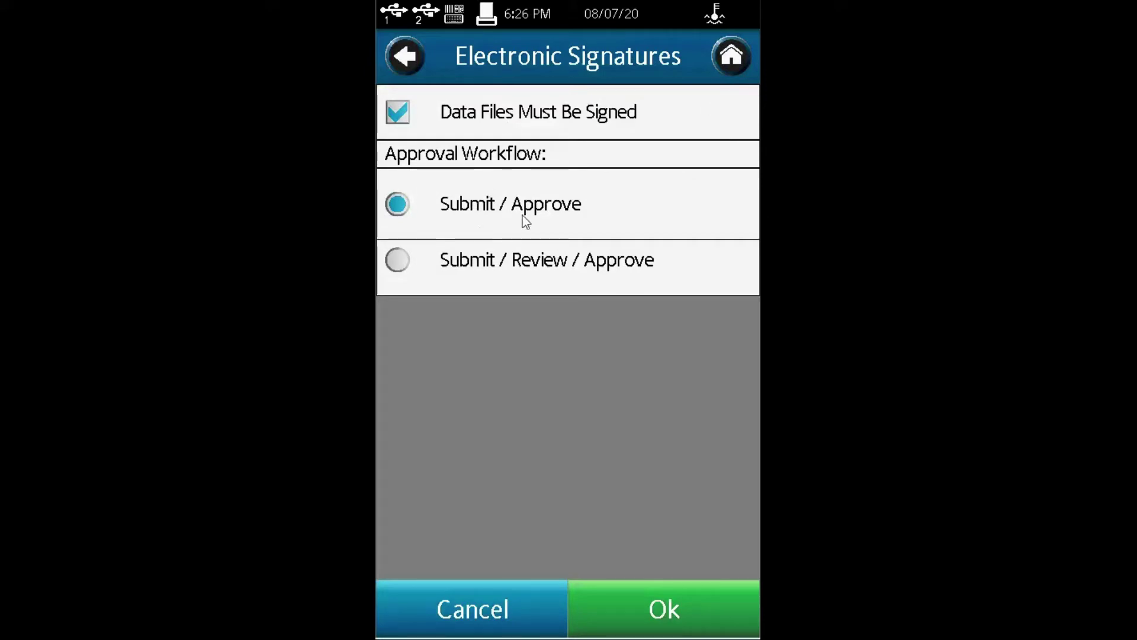
{"action": "left_click", "coordinate": [397, 263]}
{"action": "left_click", "coordinate": [403, 117]}
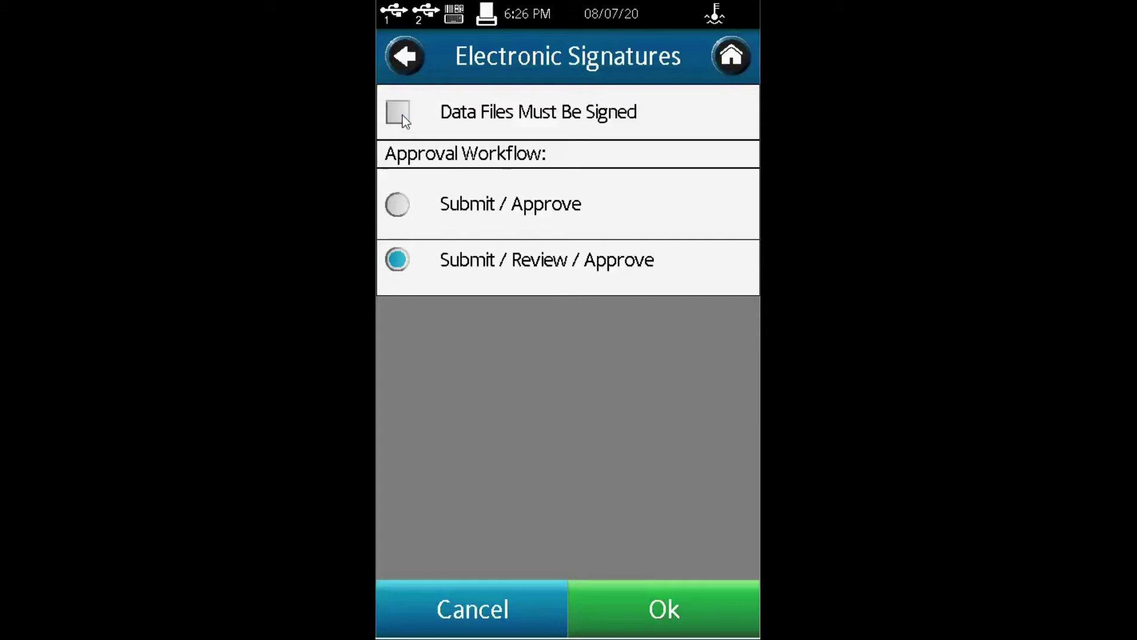
{"action": "left_click", "coordinate": [397, 206]}
{"action": "left_click", "coordinate": [397, 115]}
{"action": "left_click", "coordinate": [405, 56]}
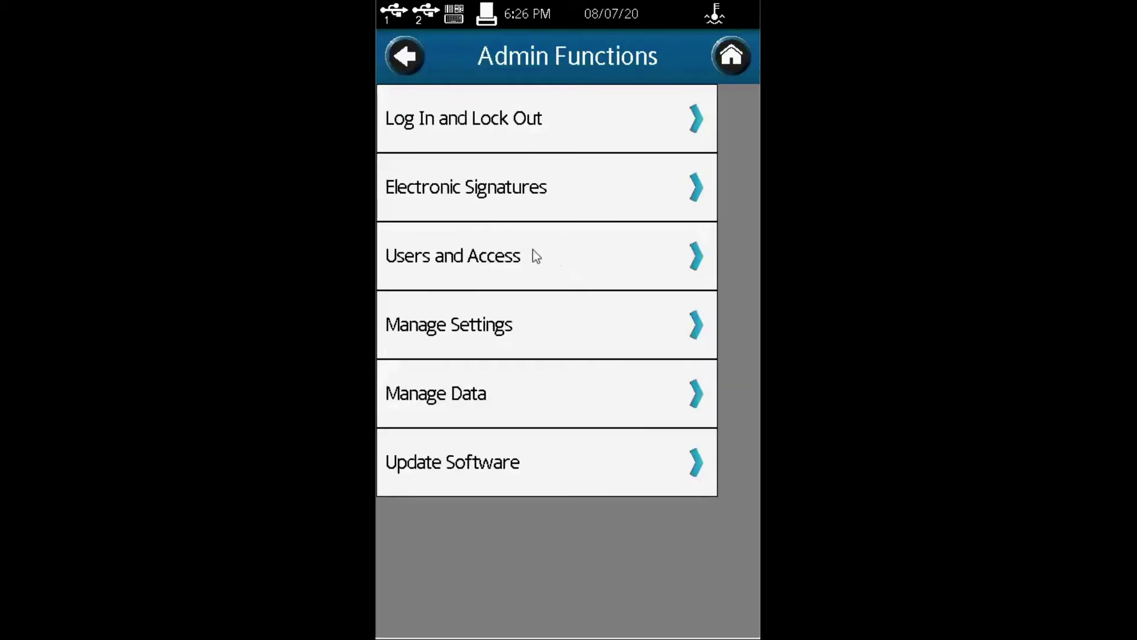
Step: Look over the Power User access permissions under Users and Access
{"action": "left_click", "coordinate": [508, 264]}
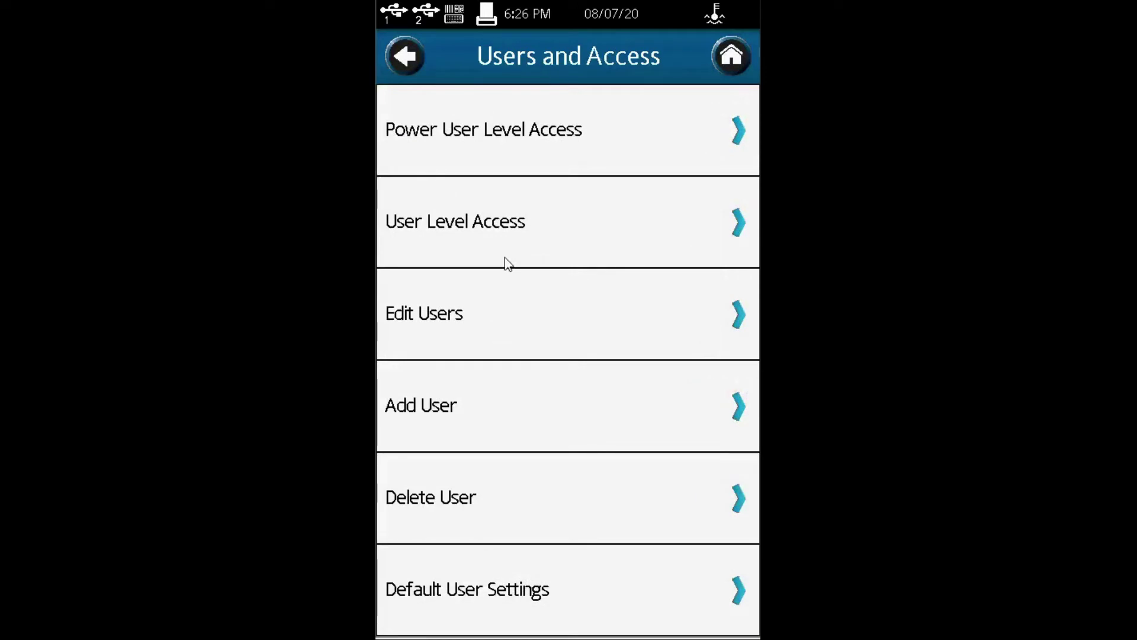
{"action": "left_click", "coordinate": [592, 135]}
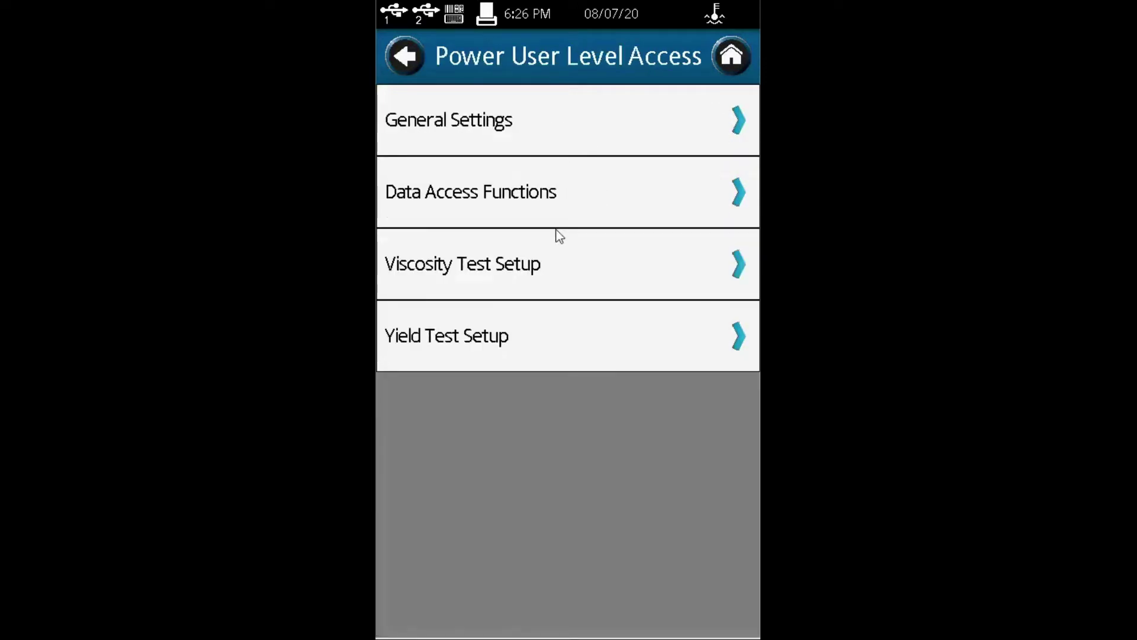
{"action": "left_click", "coordinate": [418, 58]}
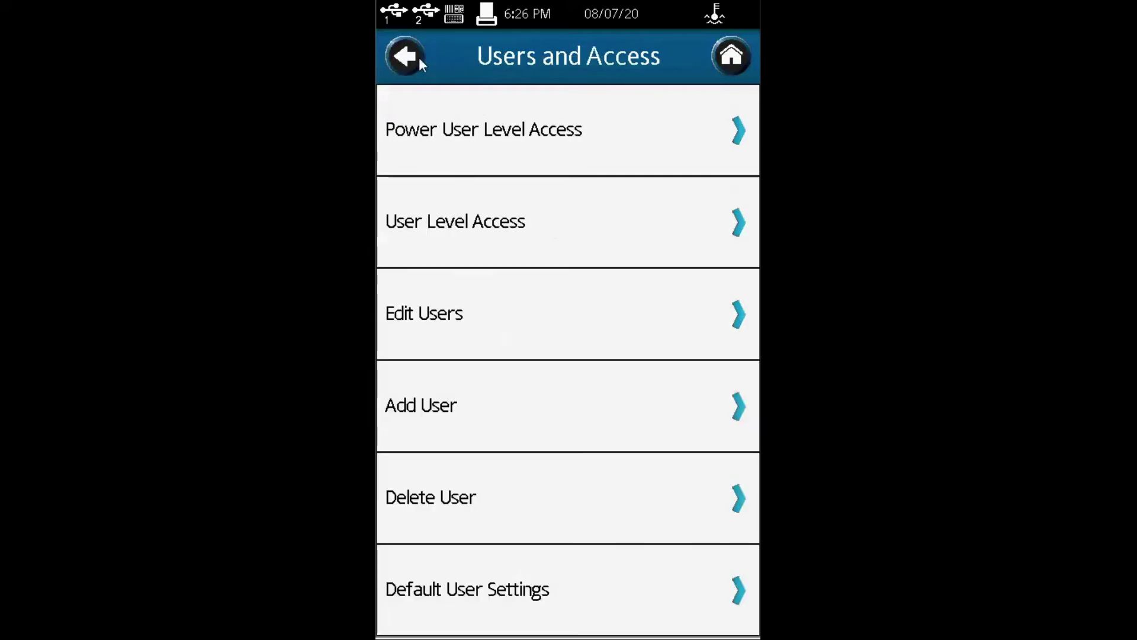
Step: Uncheck Dismiss Pop-Up Warnings in User Level Access general settings
{"action": "left_click", "coordinate": [489, 228]}
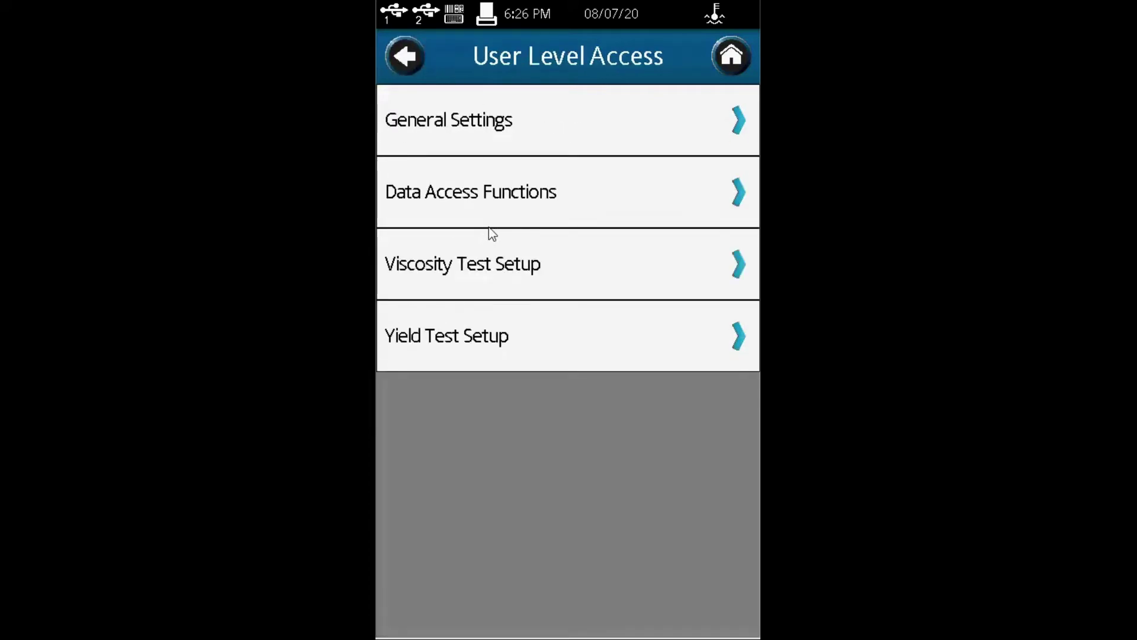
{"action": "left_click", "coordinate": [470, 119]}
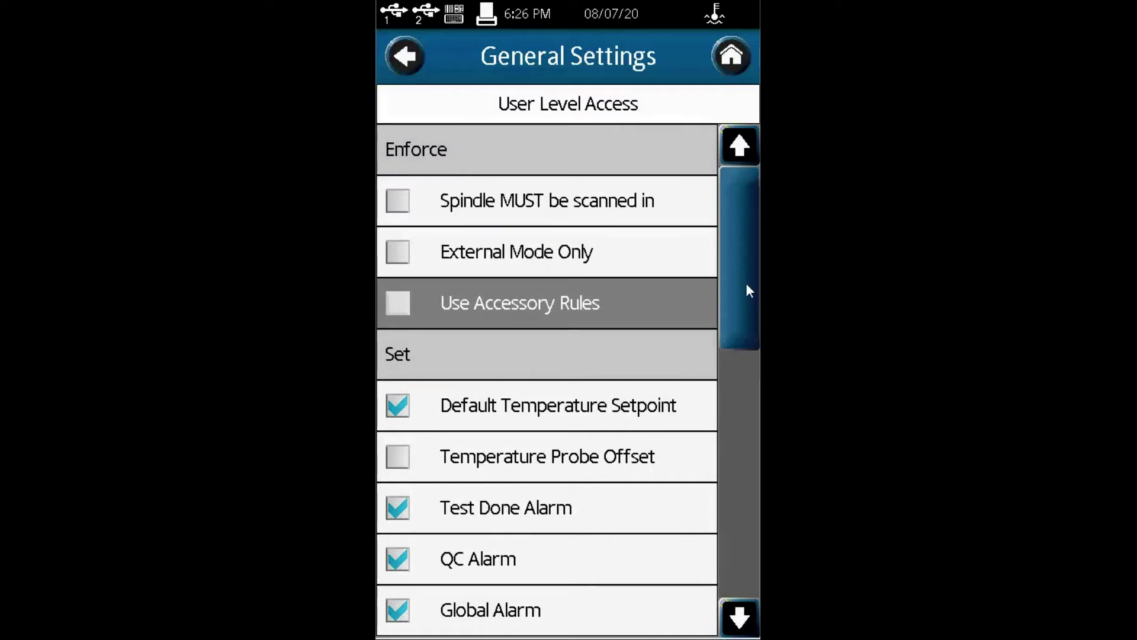
{"action": "left_click", "coordinate": [740, 625]}
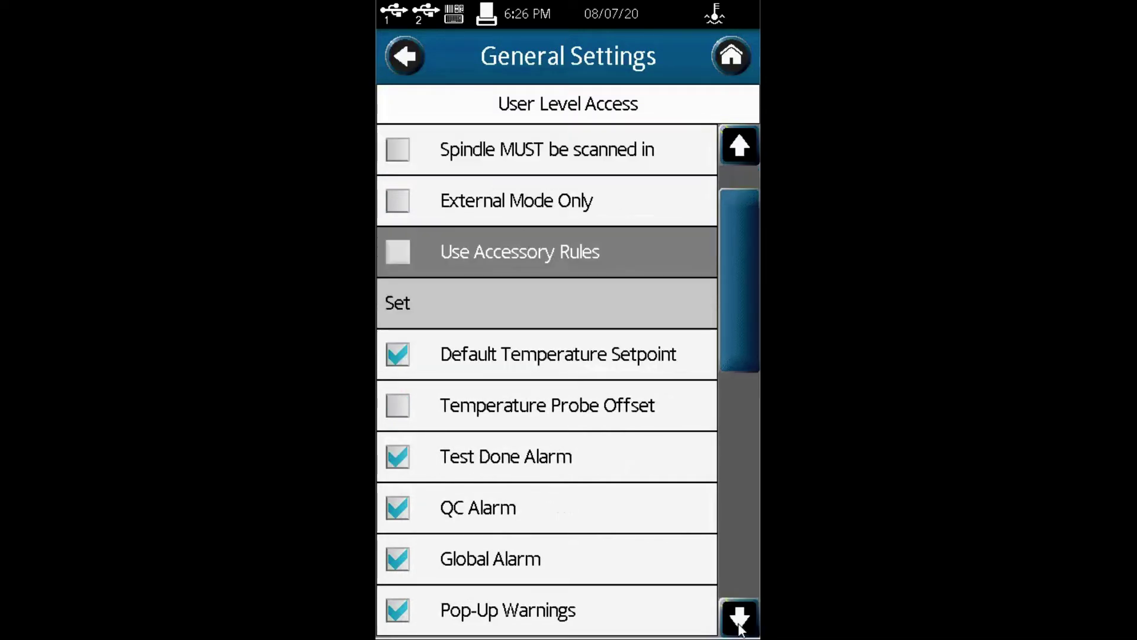
{"action": "left_click", "coordinate": [741, 622]}
{"action": "left_click", "coordinate": [740, 622]}
{"action": "left_click", "coordinate": [741, 622]}
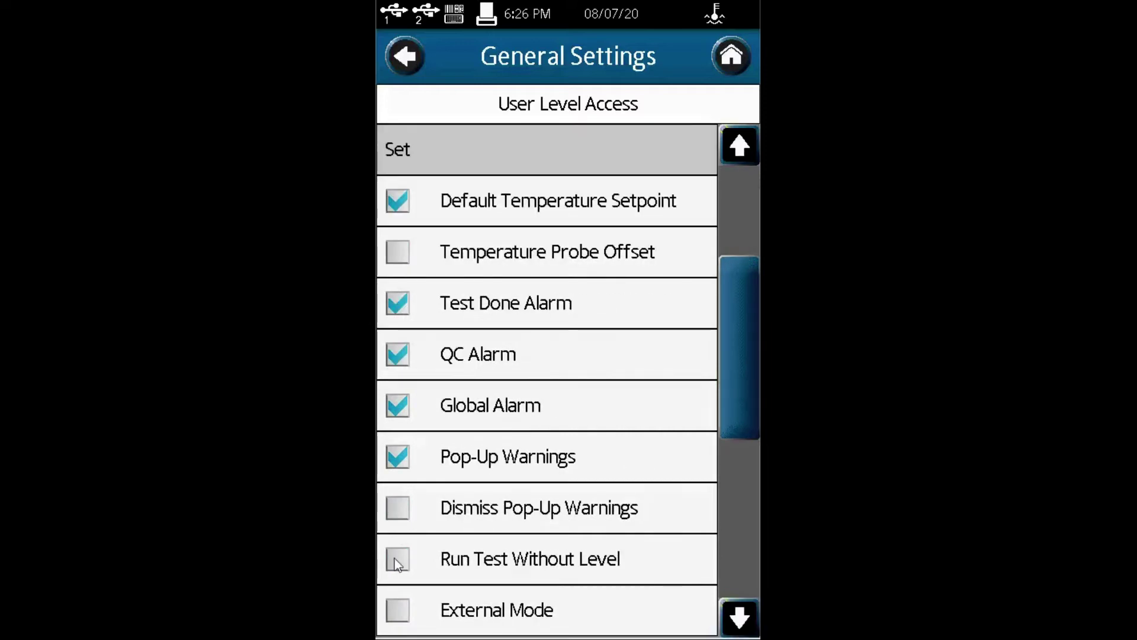
{"action": "left_click", "coordinate": [394, 516]}
{"action": "key", "text": "Escape"}
{"action": "left_click", "coordinate": [430, 319]}
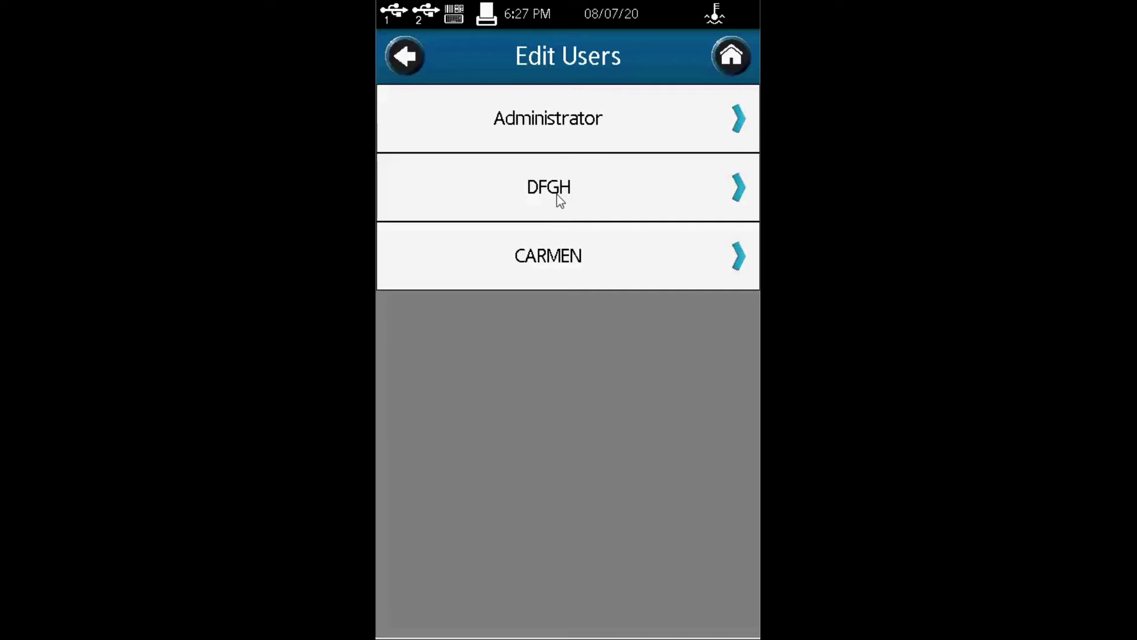
Step: Review DFGH and the third account, leaving both at User level, then return to Users and Access
{"action": "left_click", "coordinate": [736, 202]}
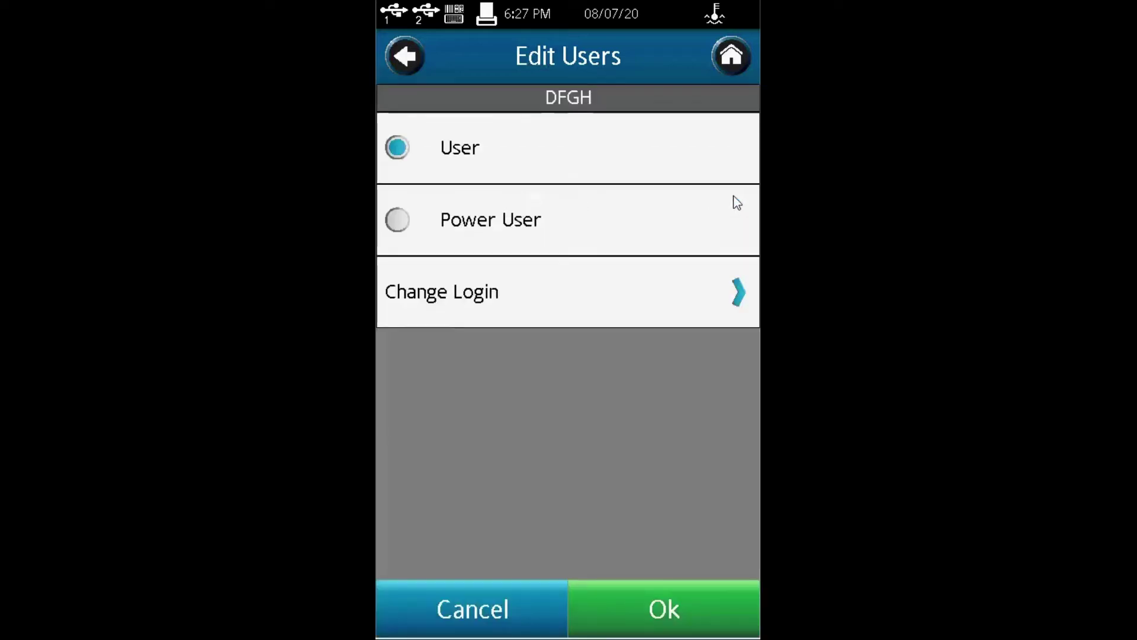
{"action": "left_click", "coordinate": [399, 221]}
{"action": "left_click", "coordinate": [399, 146]}
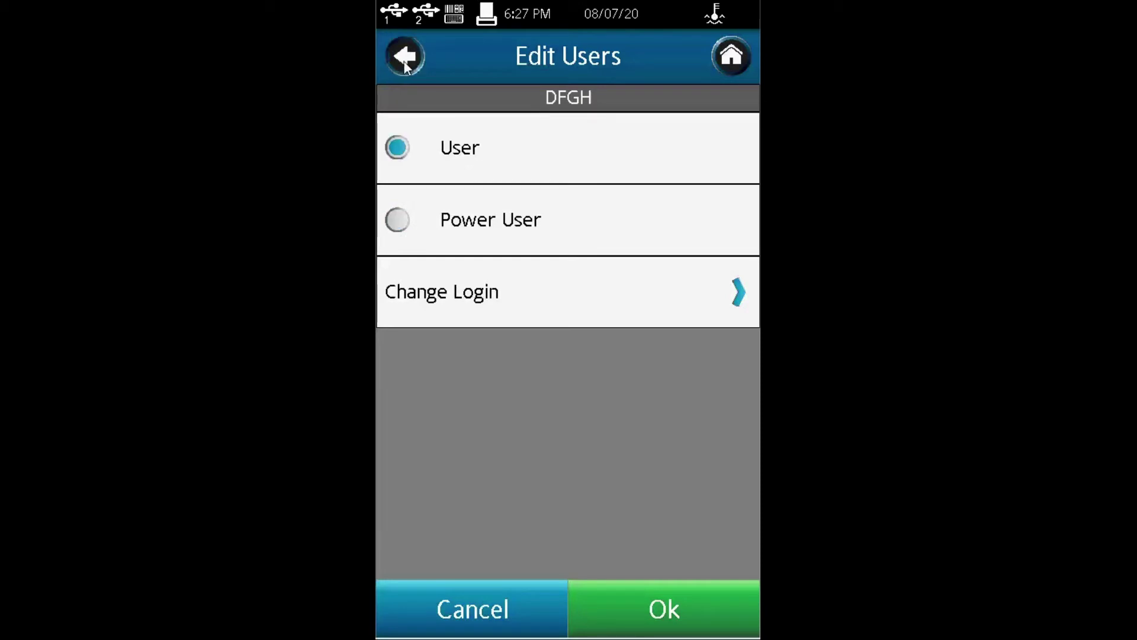
{"action": "left_click", "coordinate": [405, 59]}
{"action": "left_click", "coordinate": [534, 260]}
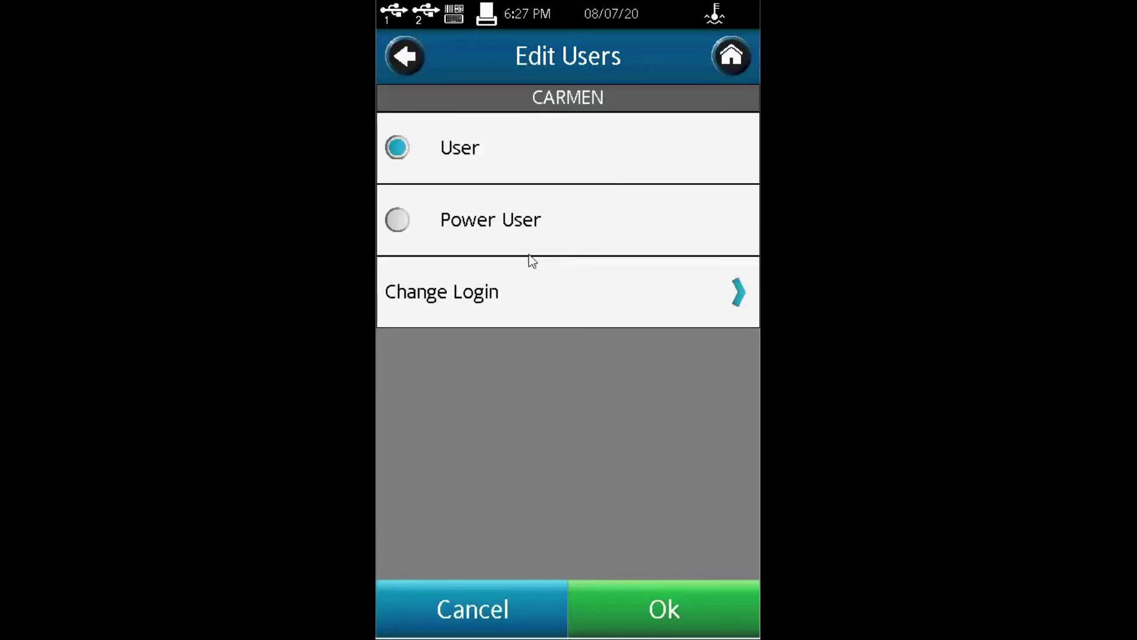
{"action": "left_click", "coordinate": [404, 63]}
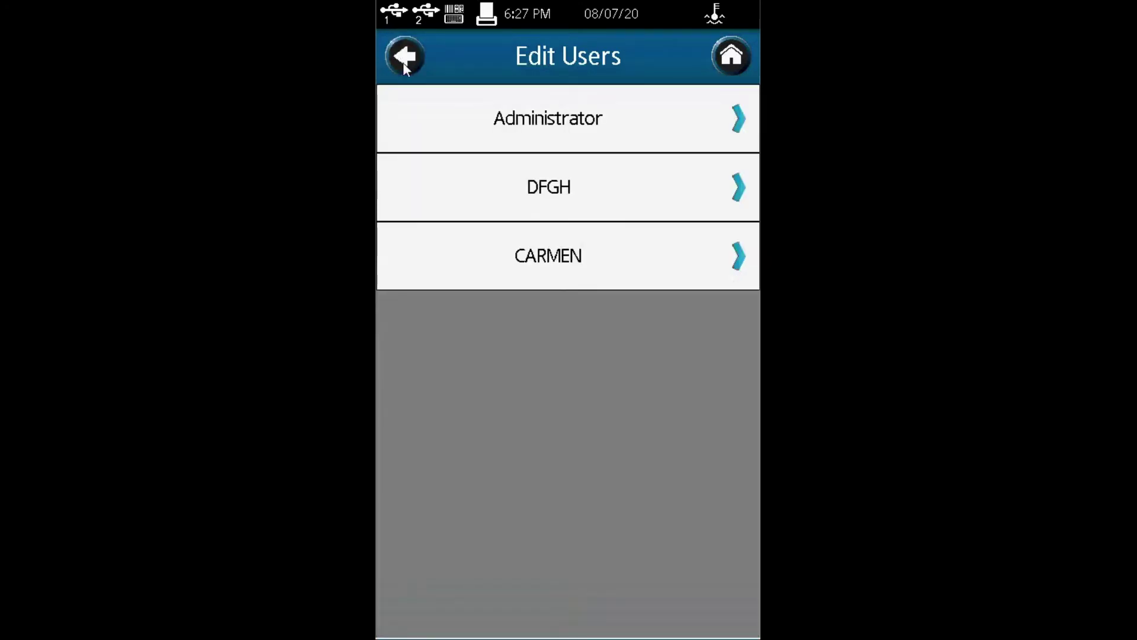
{"action": "left_click", "coordinate": [403, 62]}
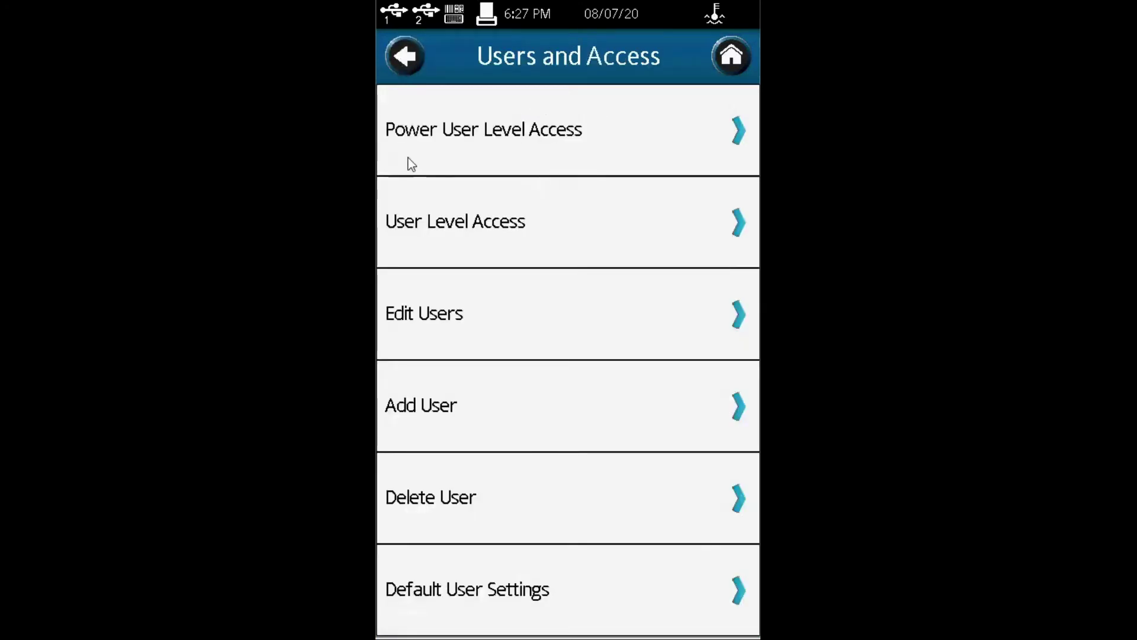
Step: Start a new user with a login name and password and give it Power User access
{"action": "left_click", "coordinate": [541, 414]}
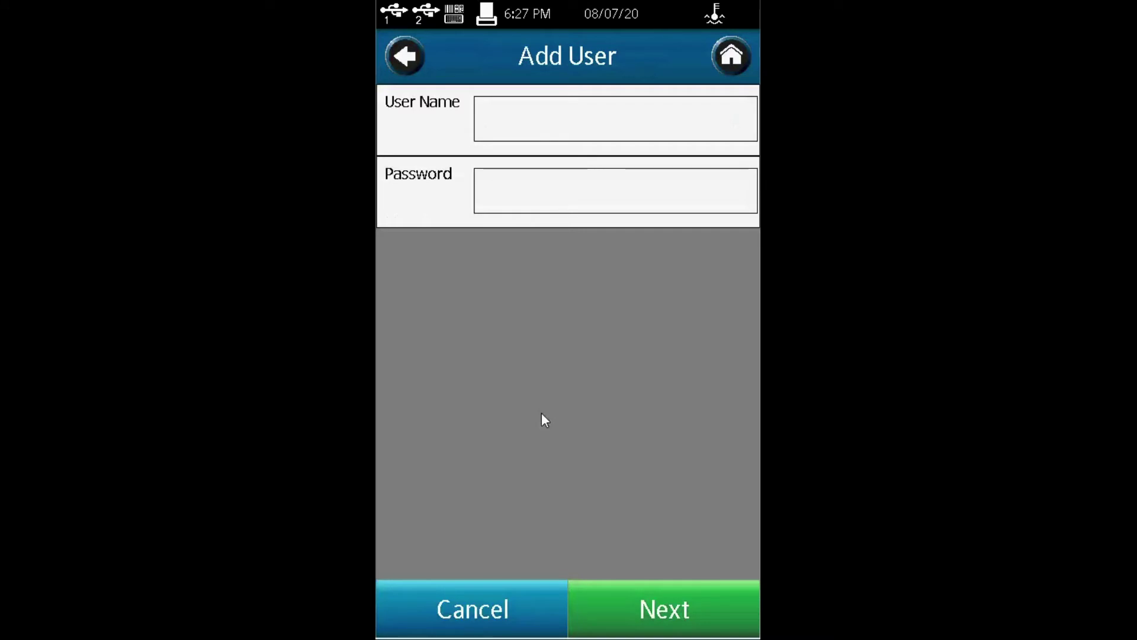
{"action": "left_click", "coordinate": [514, 120]}
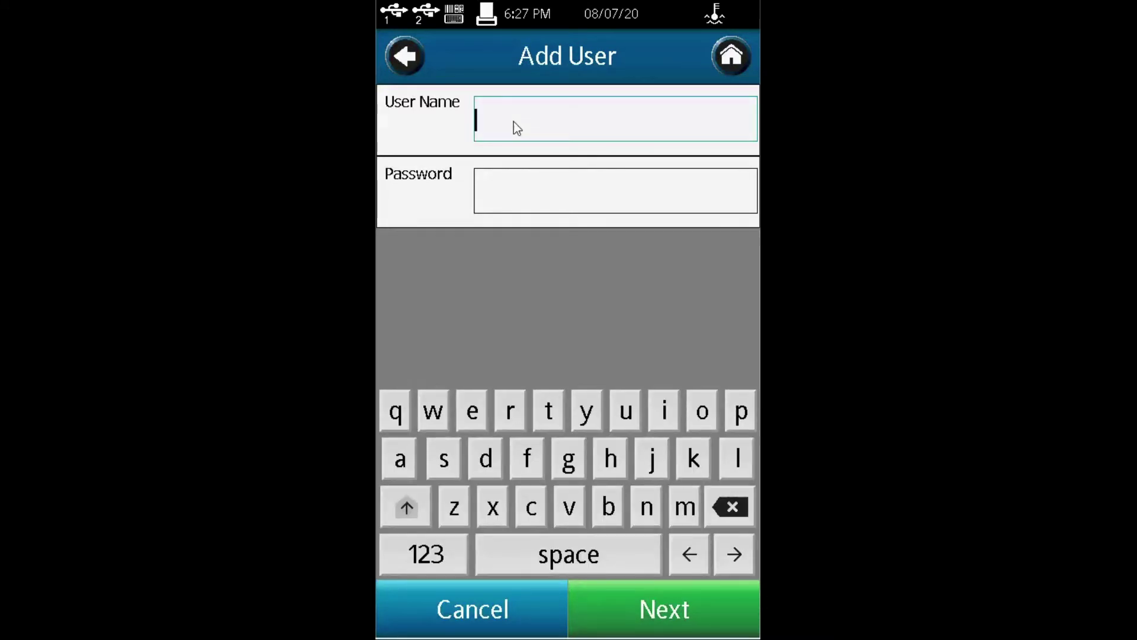
{"action": "left_click", "coordinate": [519, 181]}
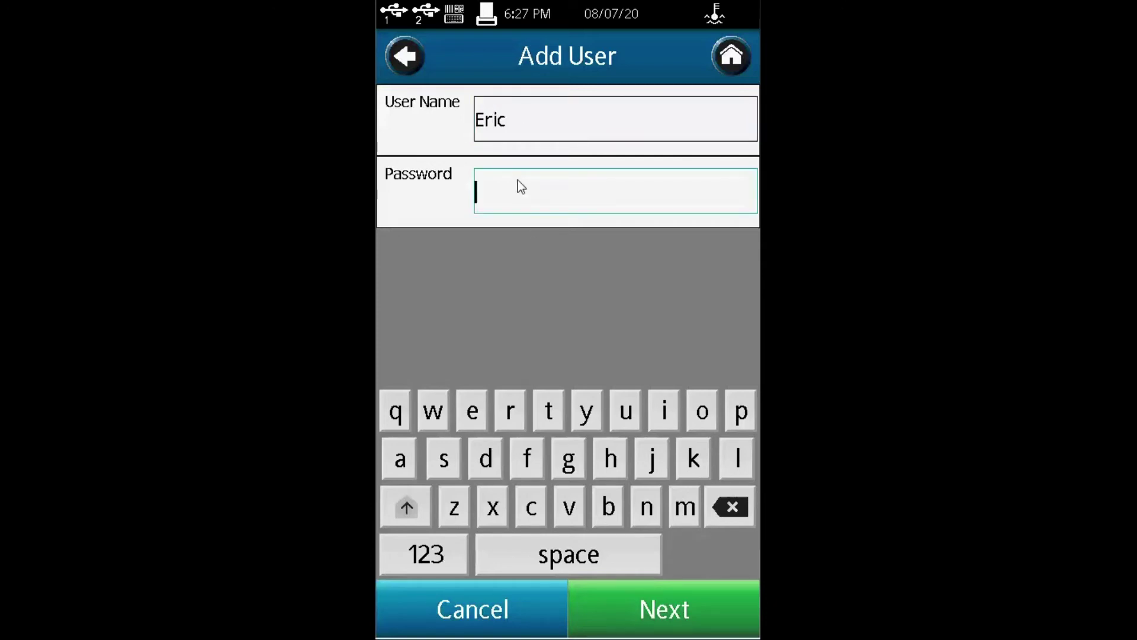
{"action": "left_click", "coordinate": [641, 599]}
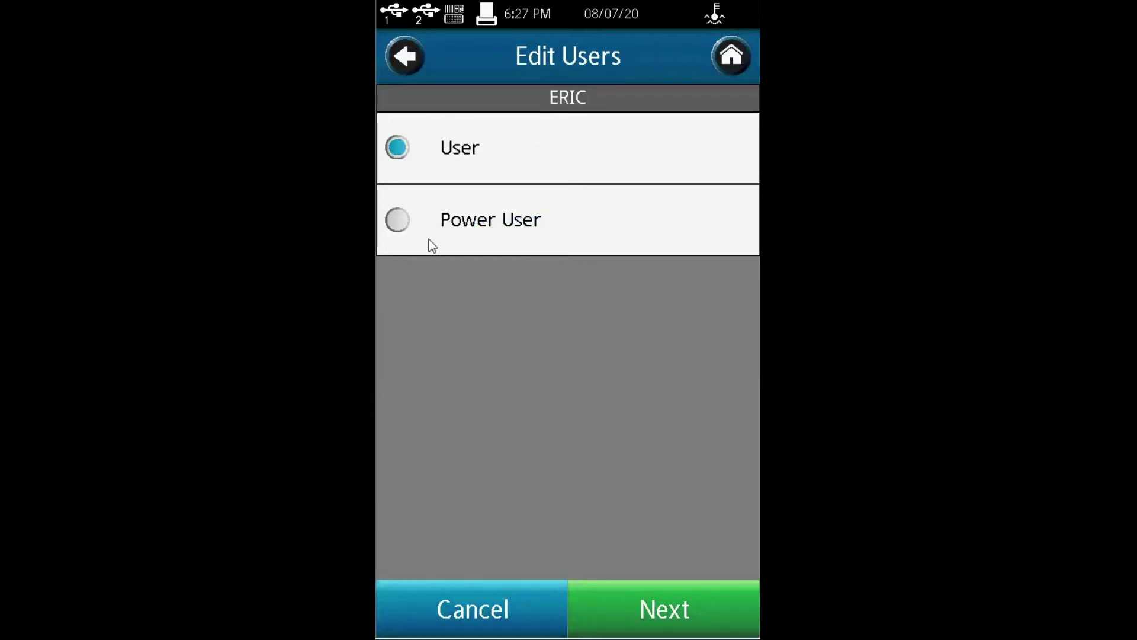
{"action": "left_click", "coordinate": [398, 220]}
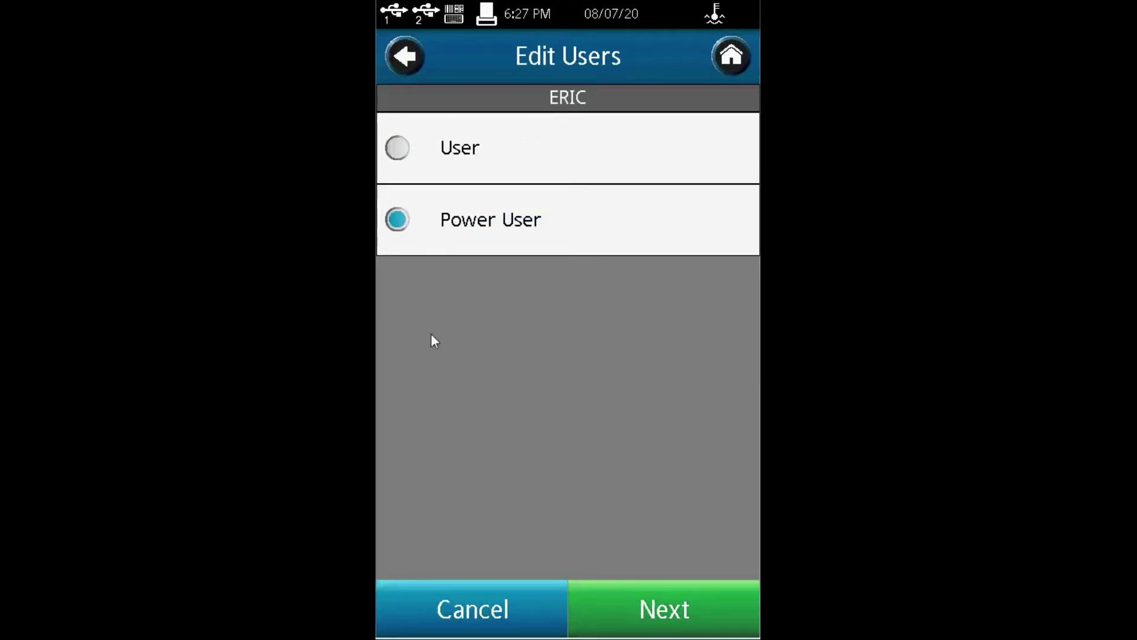
{"action": "left_click", "coordinate": [662, 610]}
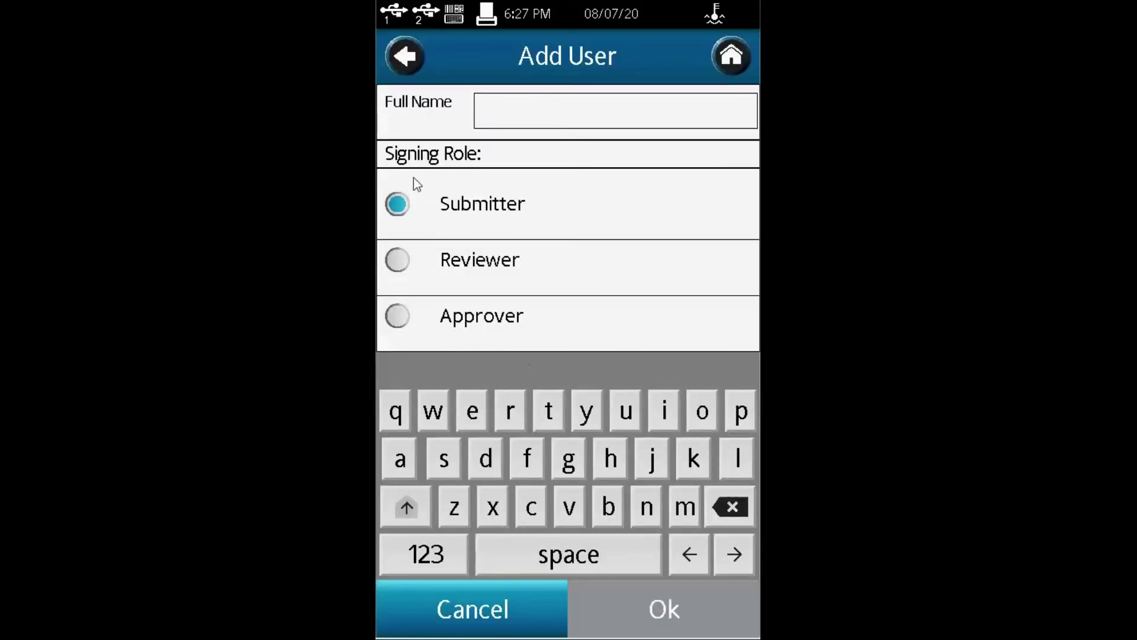
Step: Assign the Reviewer signing role, enter the user's full name, and save the account
{"action": "left_click", "coordinate": [397, 259]}
{"action": "left_click", "coordinate": [395, 314]}
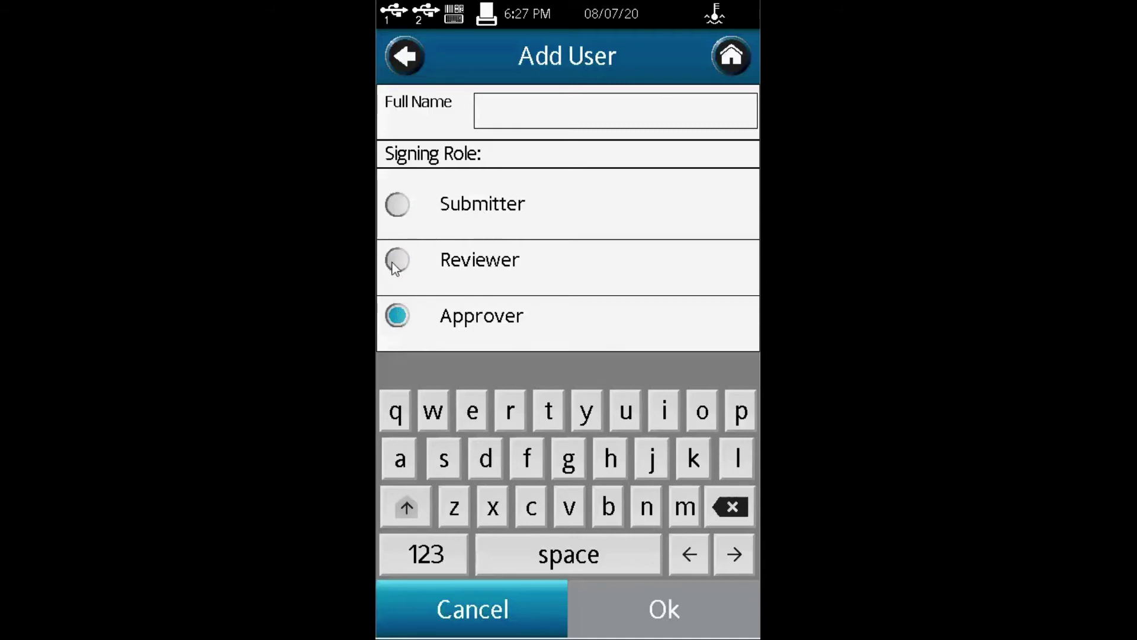
{"action": "left_click", "coordinate": [394, 261]}
{"action": "type", "text": "E"}
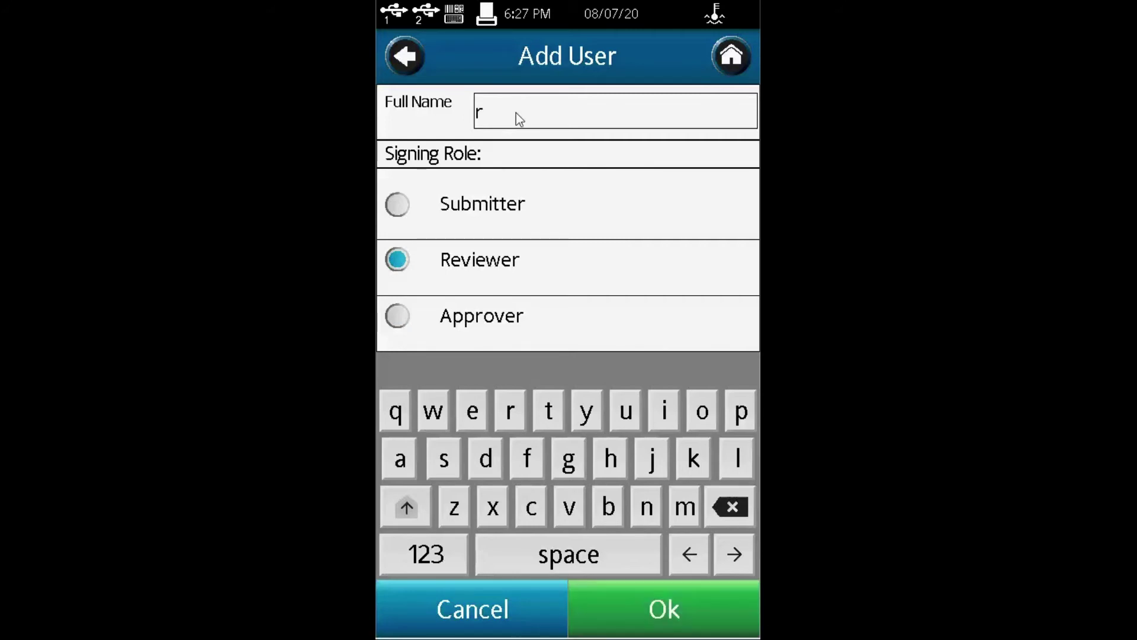
{"action": "key", "text": "BackSpace"}
{"action": "type", "text": "EricC"}
{"action": "left_click", "coordinate": [657, 619]}
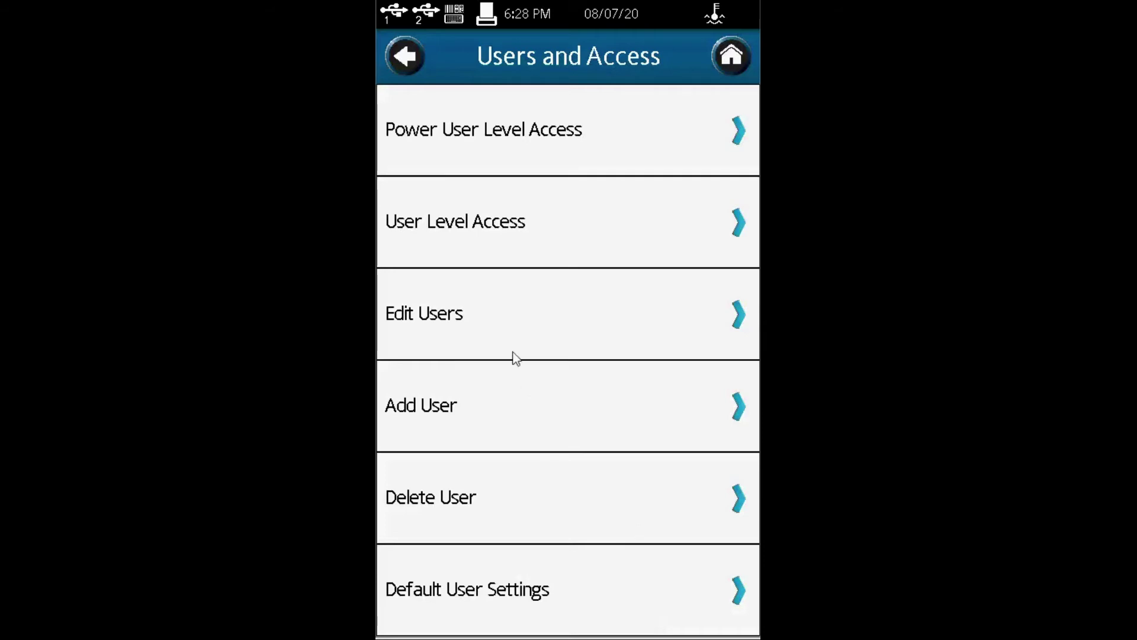
Step: Remove user DFGH via Delete User, confirming Yes, then return to Users and Access
{"action": "left_click", "coordinate": [471, 497]}
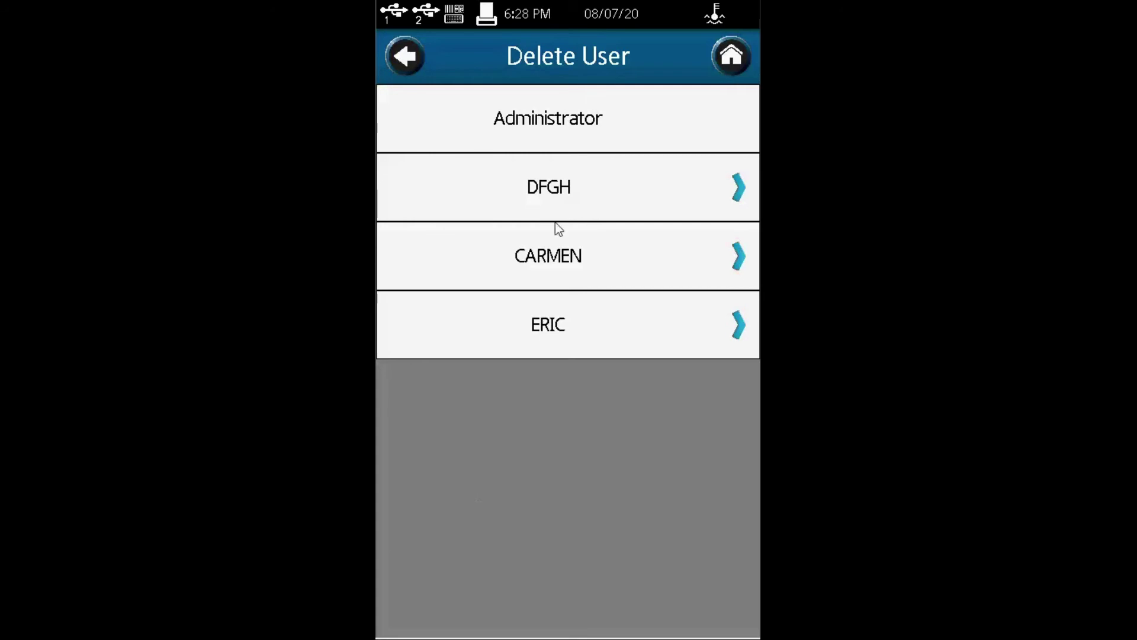
{"action": "left_click", "coordinate": [559, 198]}
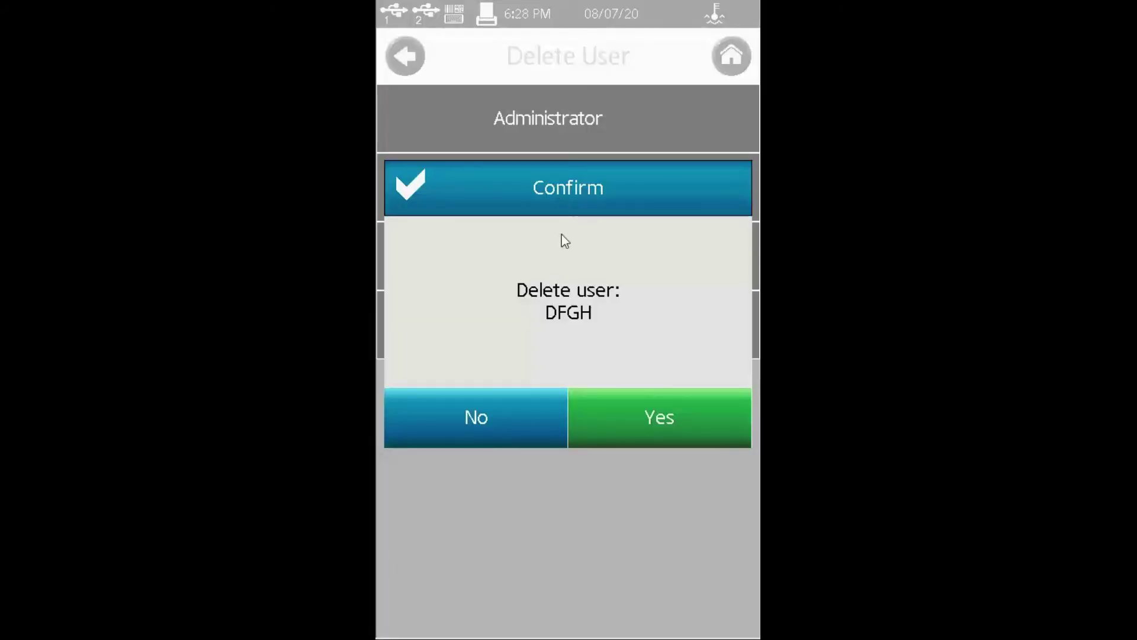
{"action": "left_click", "coordinate": [654, 435]}
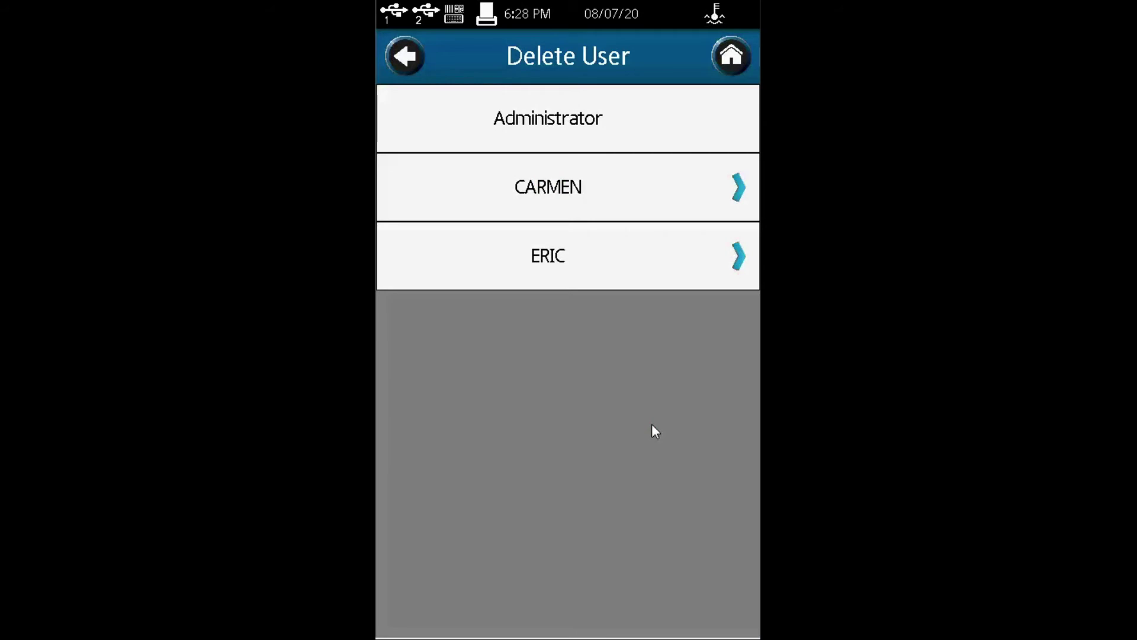
{"action": "left_click", "coordinate": [406, 62]}
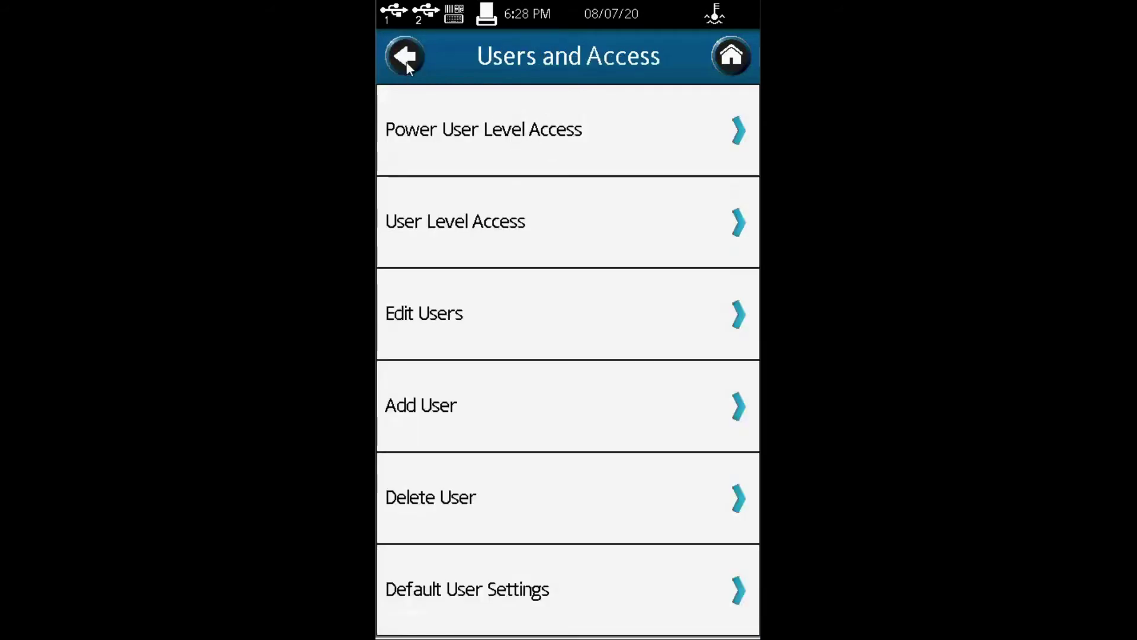
Step: Glance at Default User Settings and Manage Settings, ending back on Admin Functions
{"action": "left_click", "coordinate": [500, 601]}
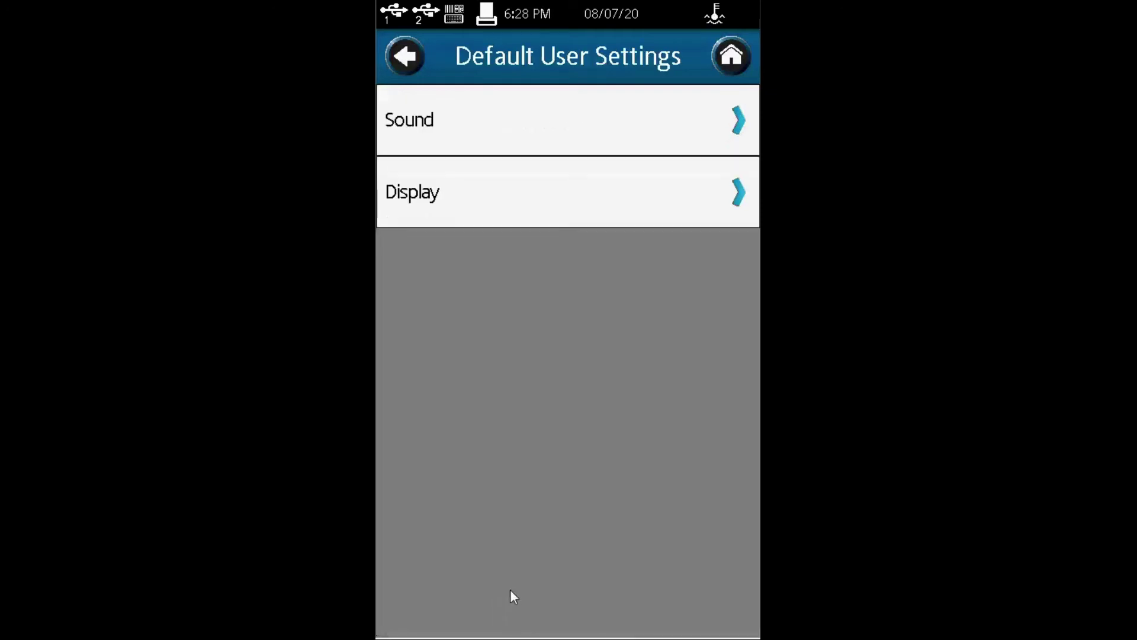
{"action": "left_click", "coordinate": [407, 58]}
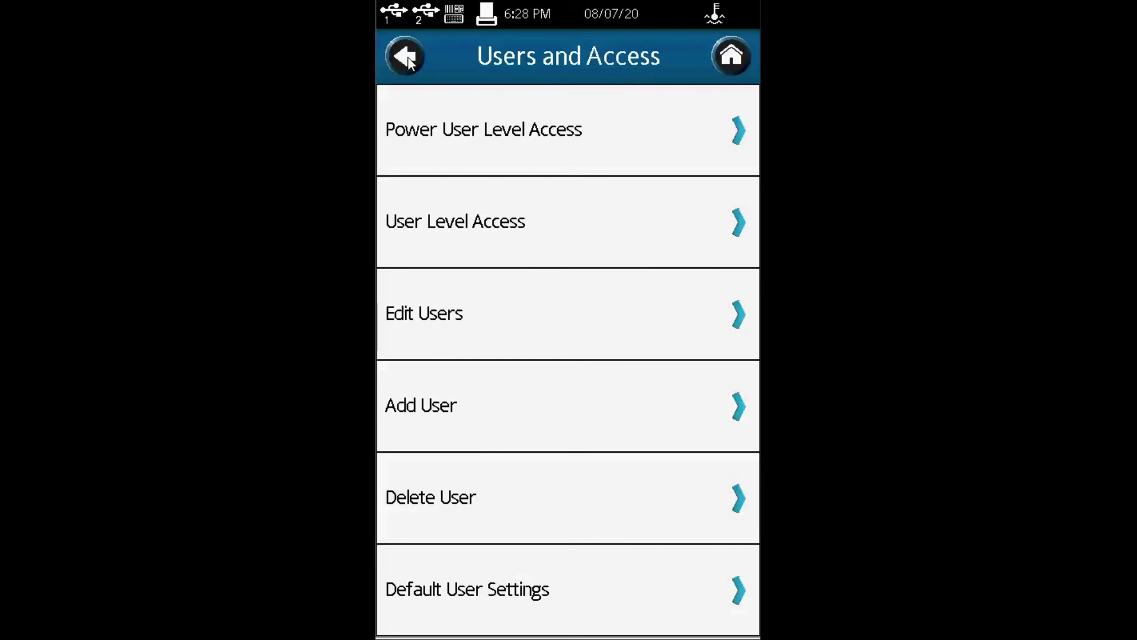
{"action": "left_click", "coordinate": [408, 62]}
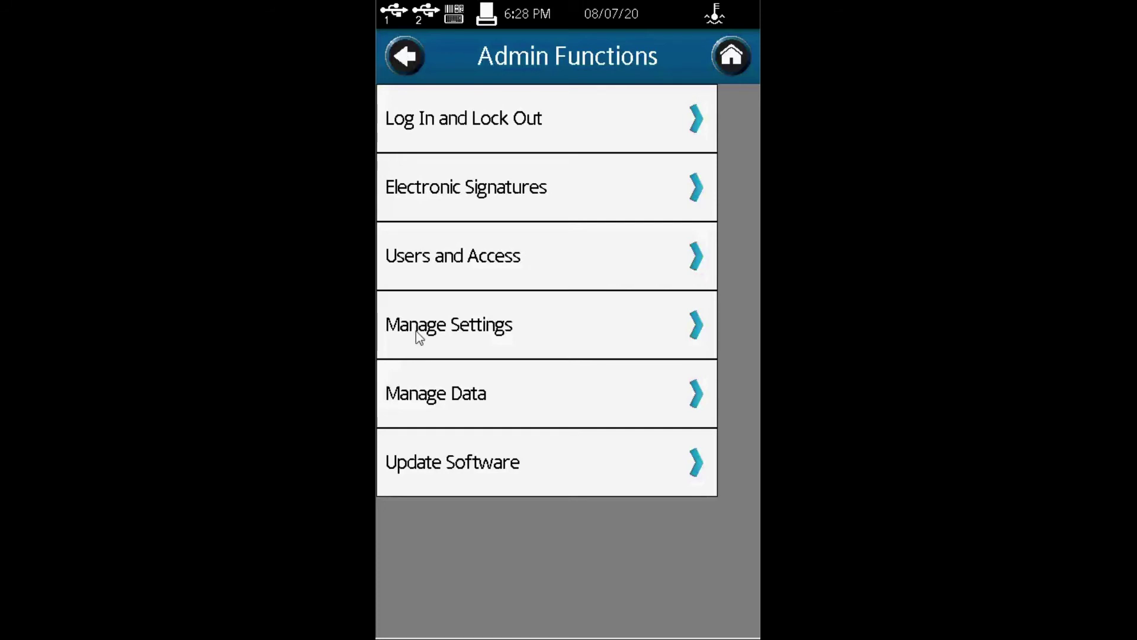
{"action": "left_click", "coordinate": [482, 328]}
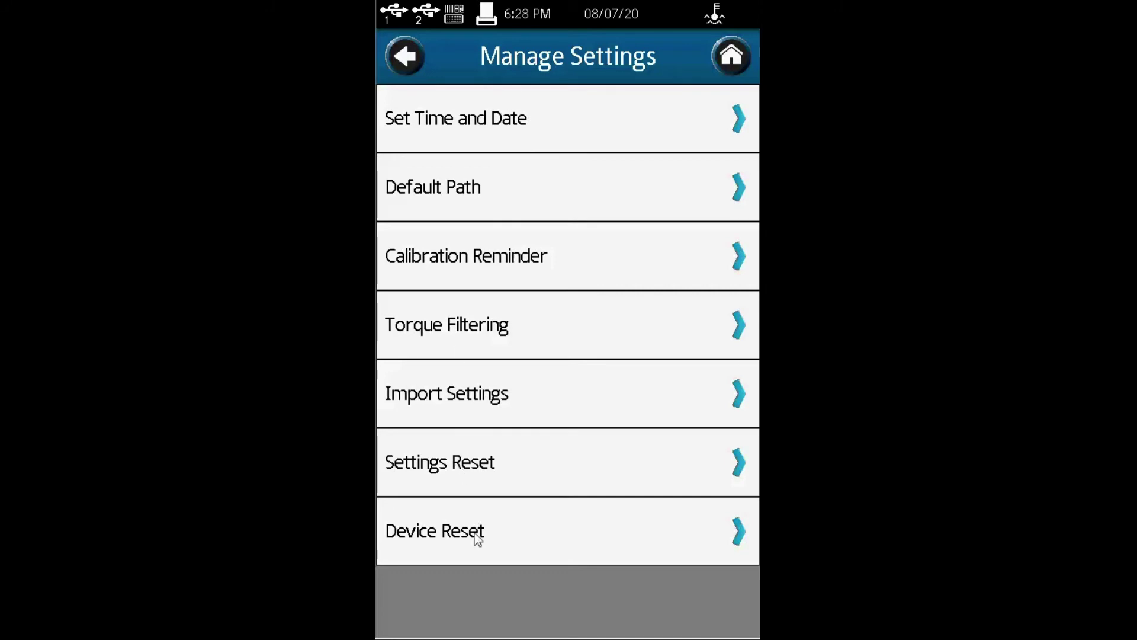
{"action": "left_click", "coordinate": [406, 59]}
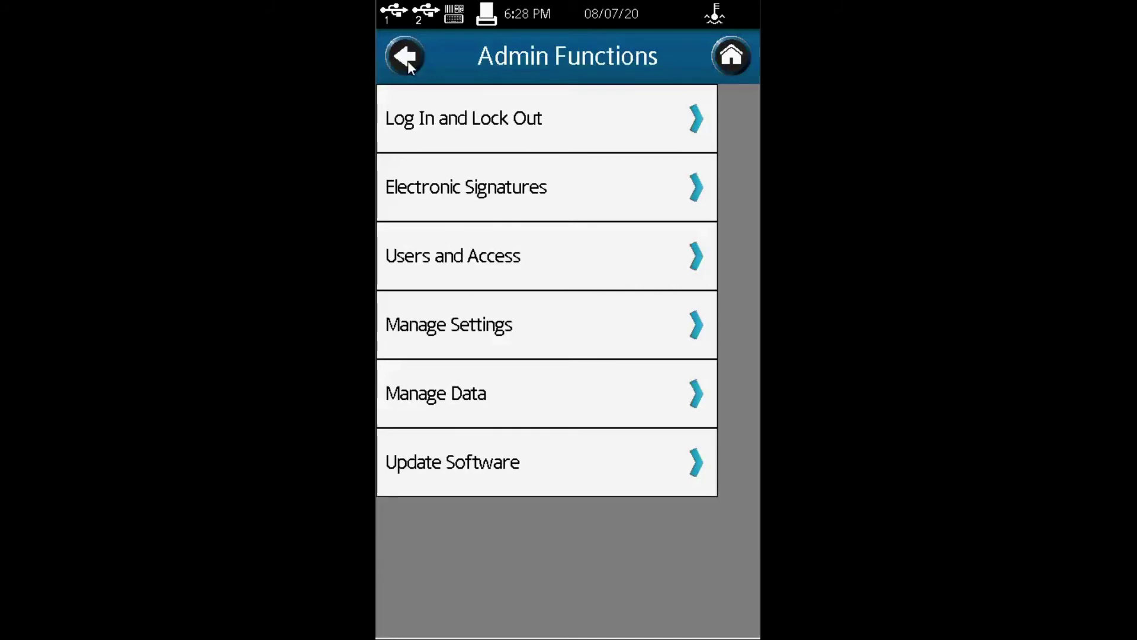
Step: Review Manage Data's Backup frequency (kept Weekly), Archive and Export Results options
{"action": "left_click", "coordinate": [444, 393]}
{"action": "left_click", "coordinate": [441, 121]}
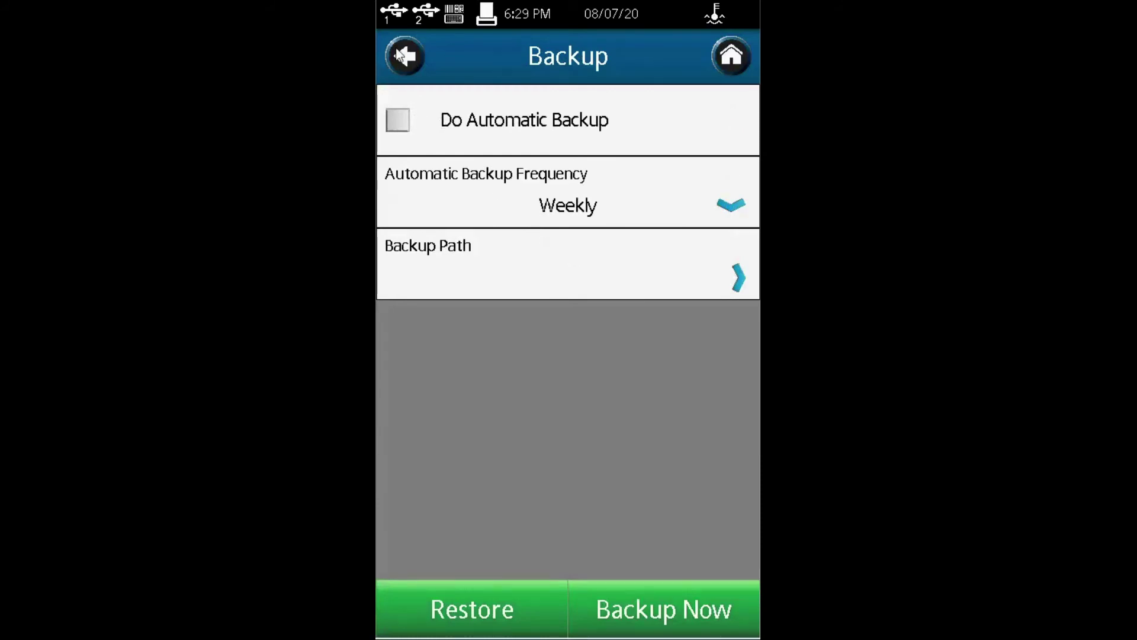
{"action": "left_click", "coordinate": [737, 207]}
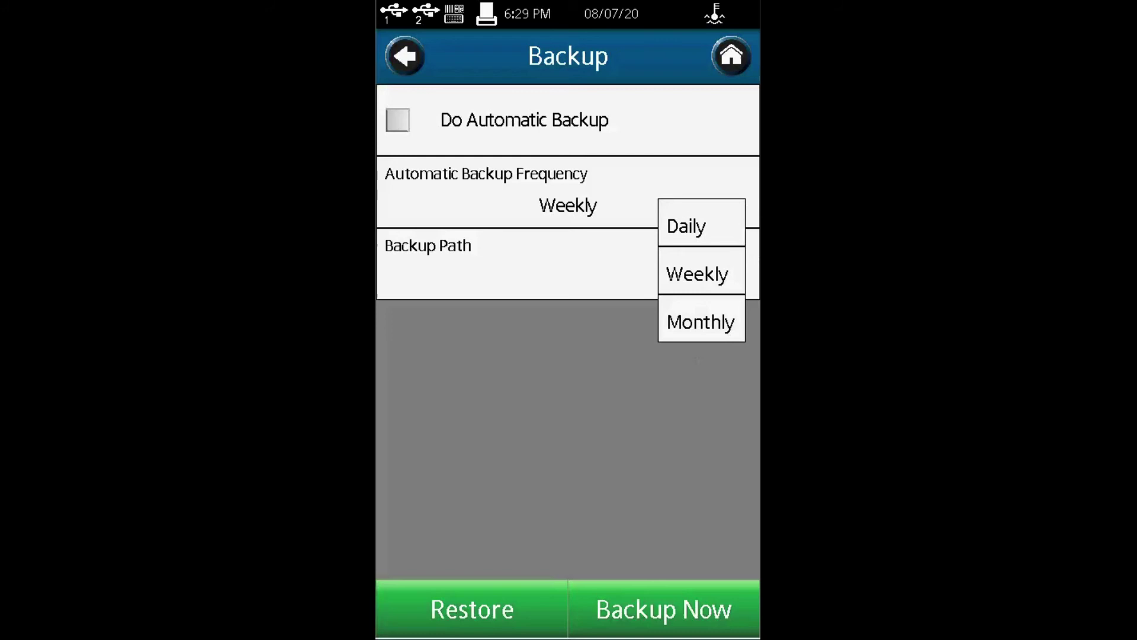
{"action": "left_click", "coordinate": [399, 60]}
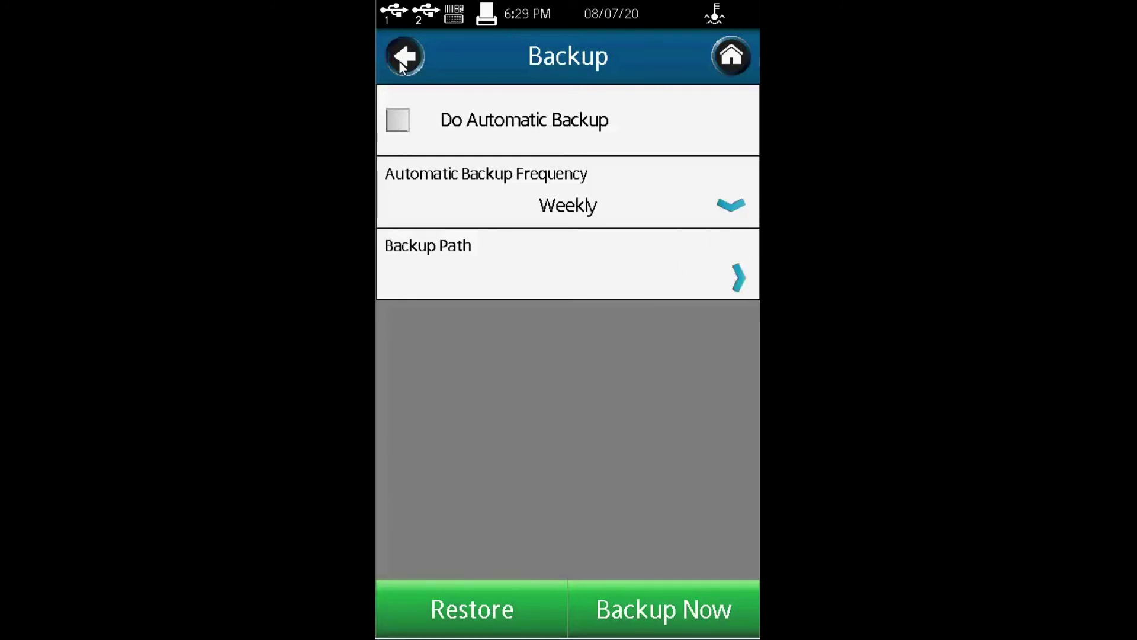
{"action": "left_click", "coordinate": [399, 60]}
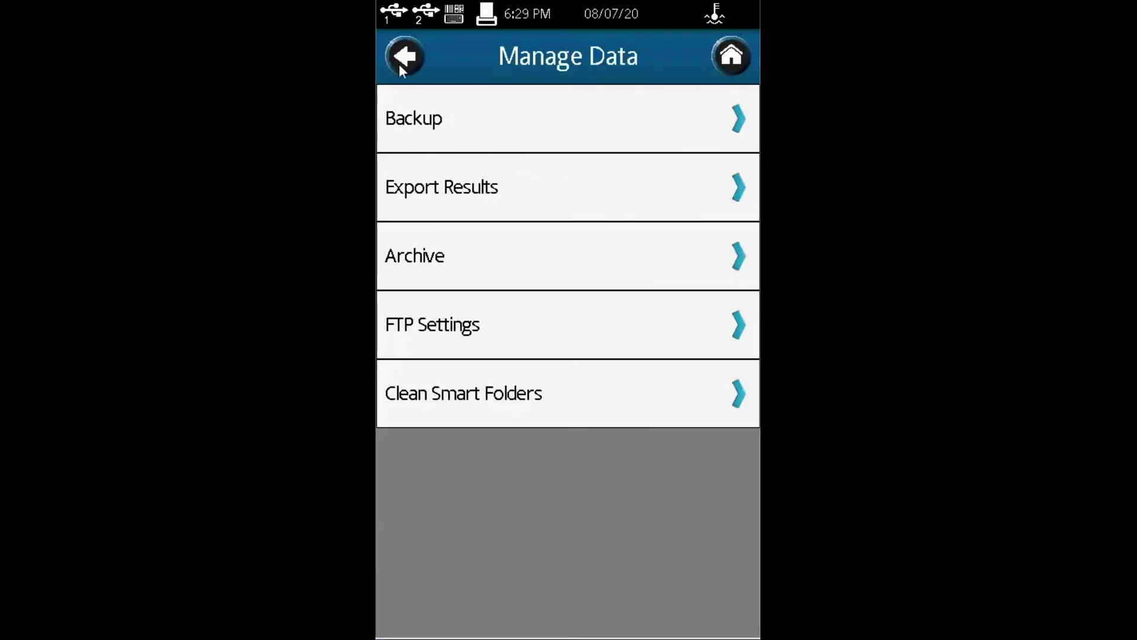
{"action": "left_click", "coordinate": [443, 261]}
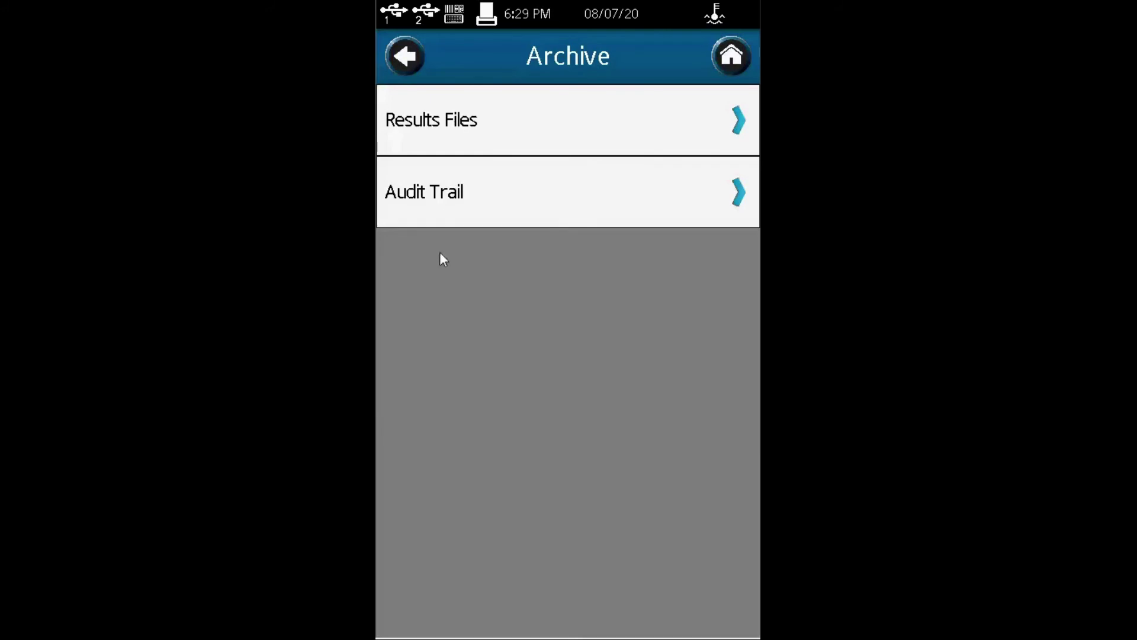
{"action": "left_click", "coordinate": [405, 59]}
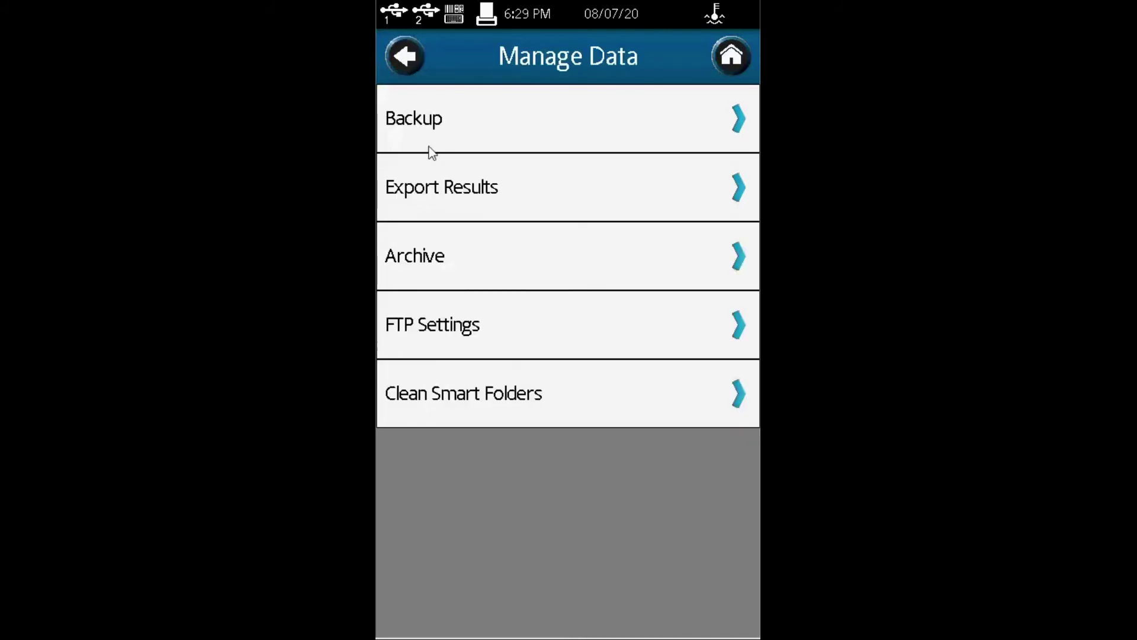
{"action": "left_click", "coordinate": [472, 189]}
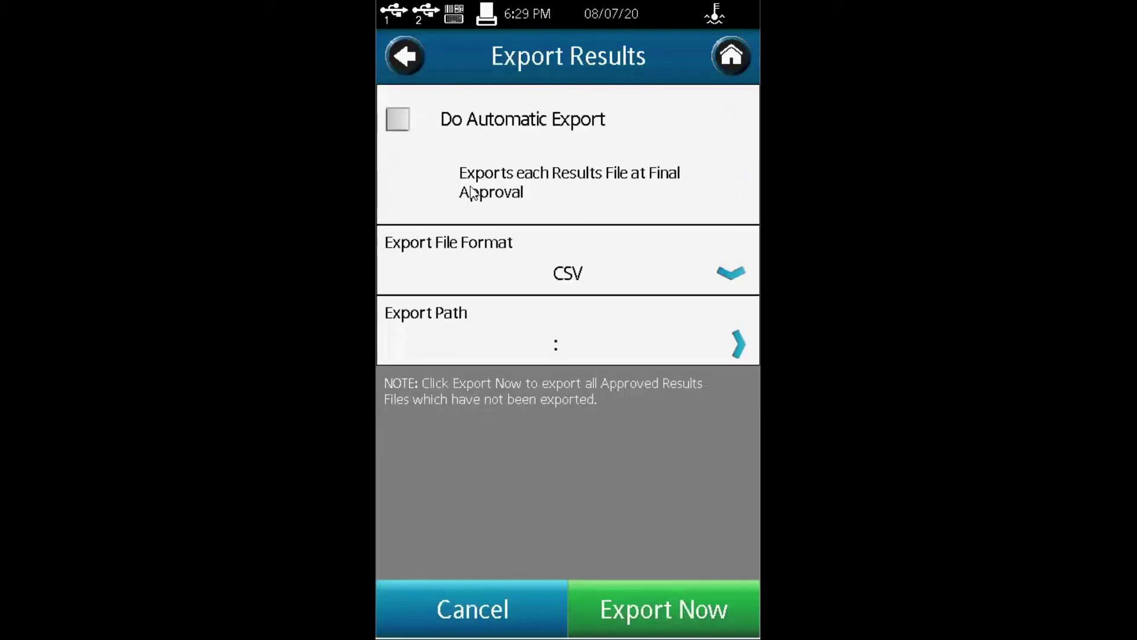
{"action": "left_click", "coordinate": [407, 57]}
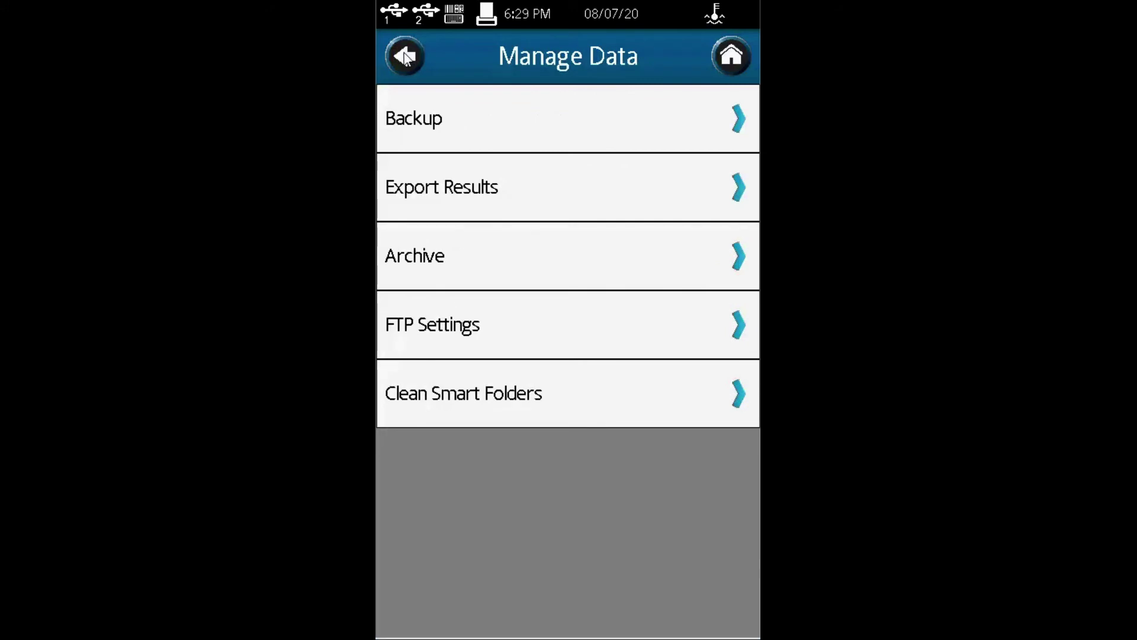
Step: Check the Audit Trail archive age threshold, leaving it at 12 Months
{"action": "left_click", "coordinate": [424, 264]}
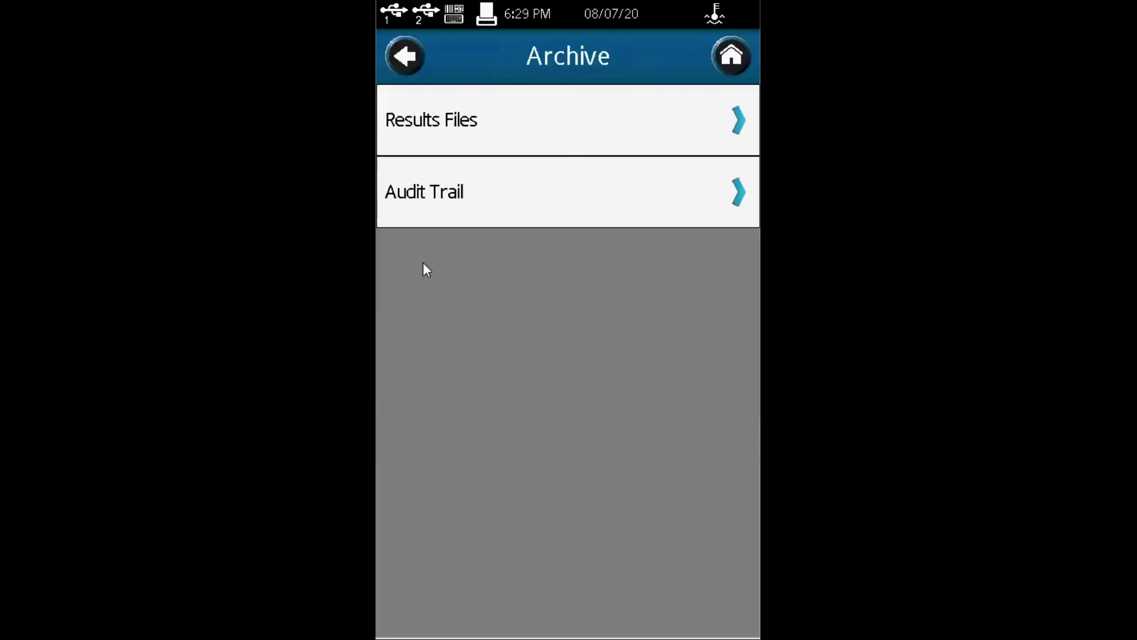
{"action": "left_click", "coordinate": [442, 209]}
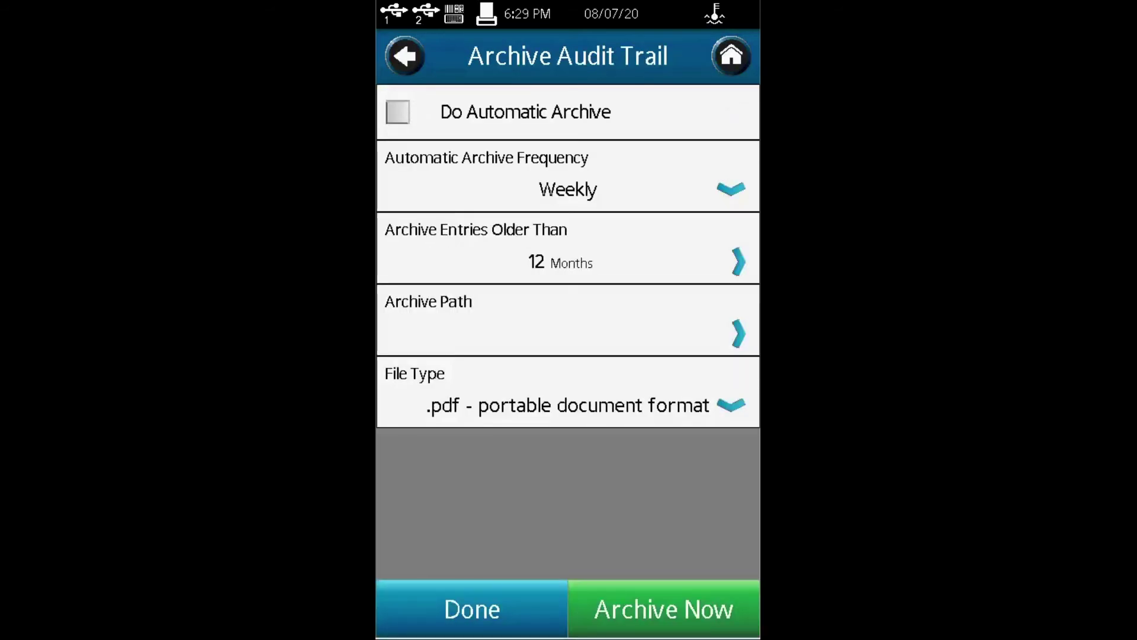
{"action": "left_click", "coordinate": [744, 257]}
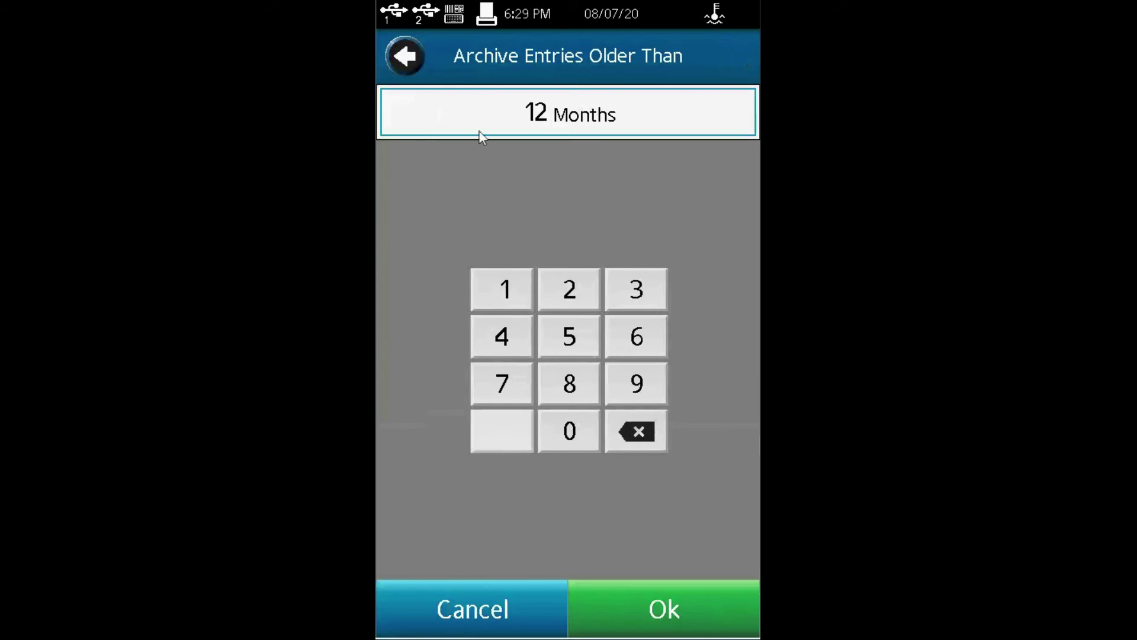
{"action": "left_click", "coordinate": [408, 56]}
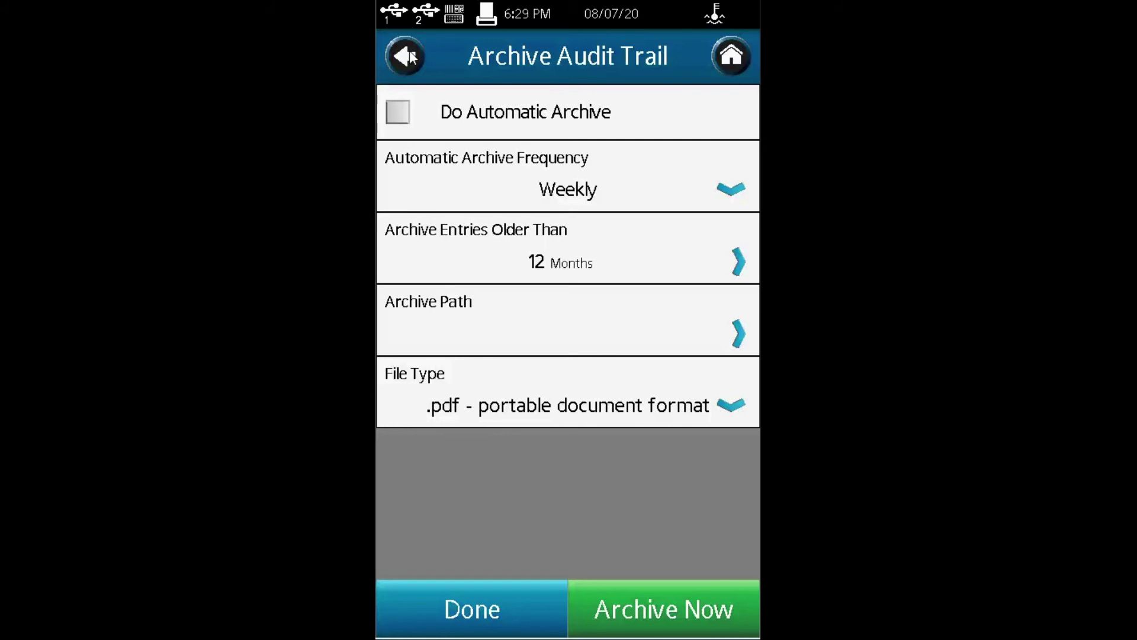
Step: View the Update Software USB folder list, then go through Settings to Device Setup
{"action": "left_click", "coordinate": [408, 55]}
{"action": "left_click", "coordinate": [410, 52]}
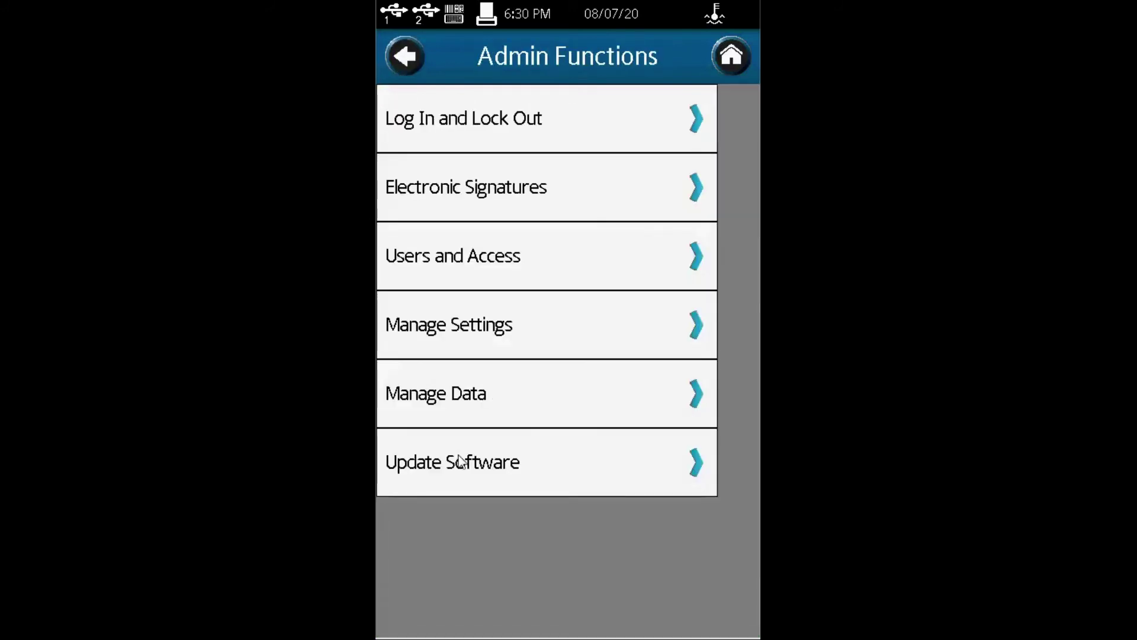
{"action": "left_click", "coordinate": [464, 469]}
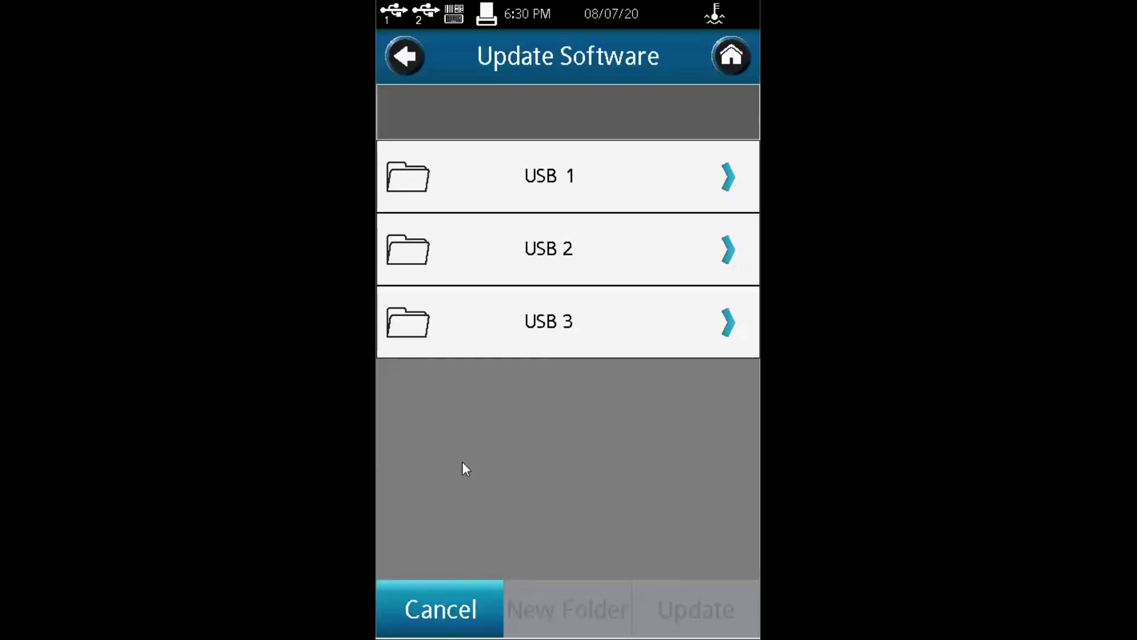
{"action": "left_click", "coordinate": [407, 57]}
{"action": "left_click", "coordinate": [406, 57]}
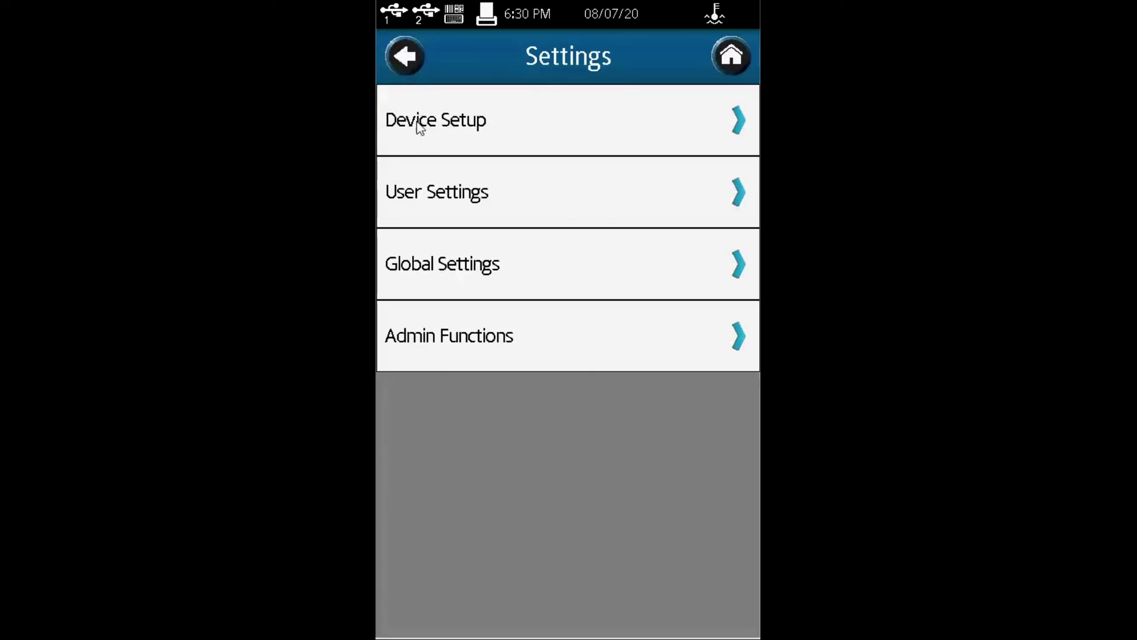
{"action": "left_click", "coordinate": [420, 124]}
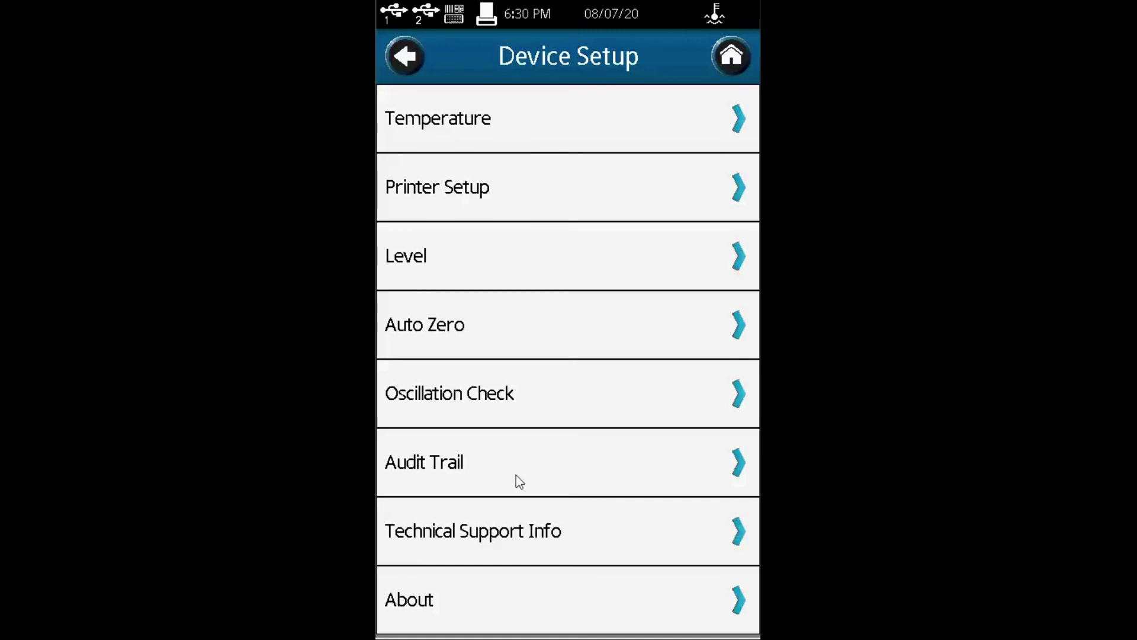
{"action": "left_click", "coordinate": [460, 462]}
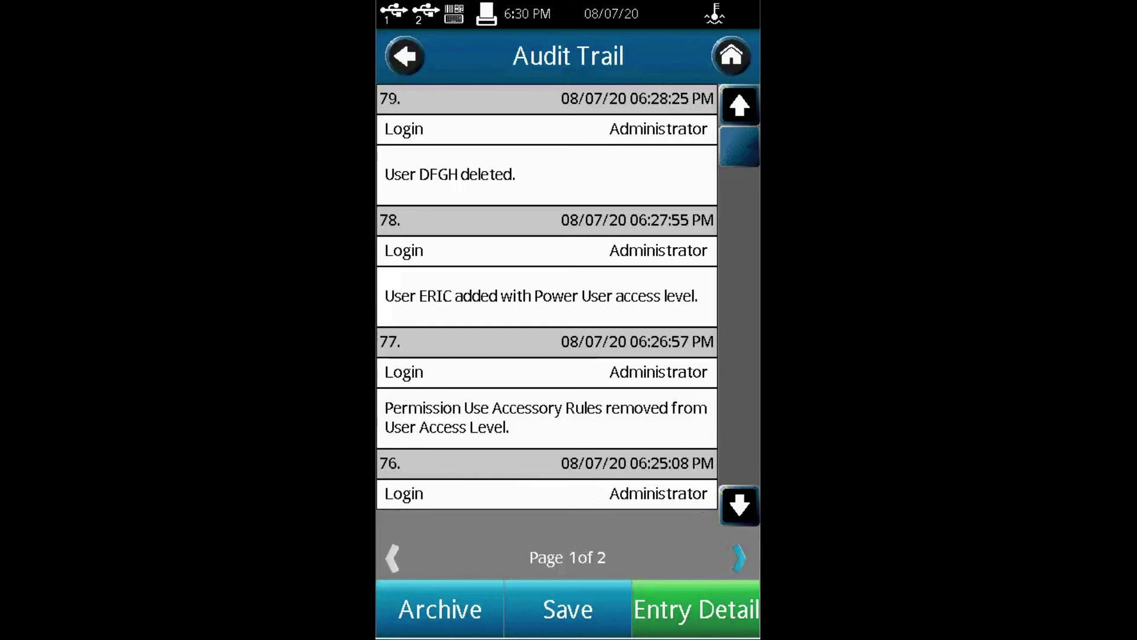
{"action": "left_click", "coordinate": [745, 512]}
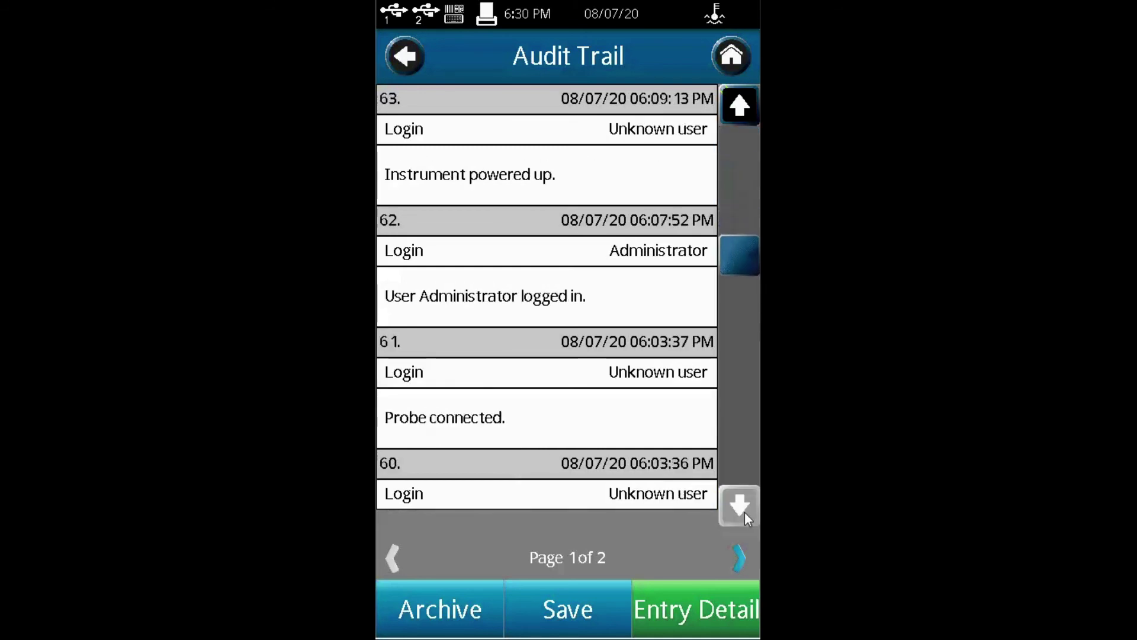
{"action": "left_click", "coordinate": [735, 110]}
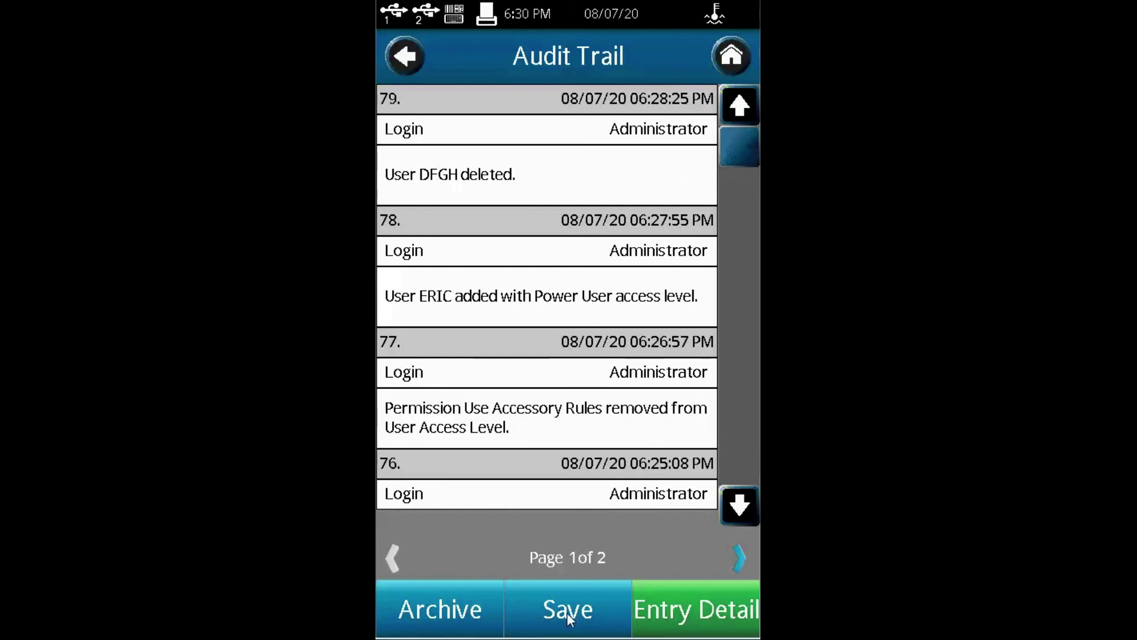
{"action": "left_click", "coordinate": [402, 57]}
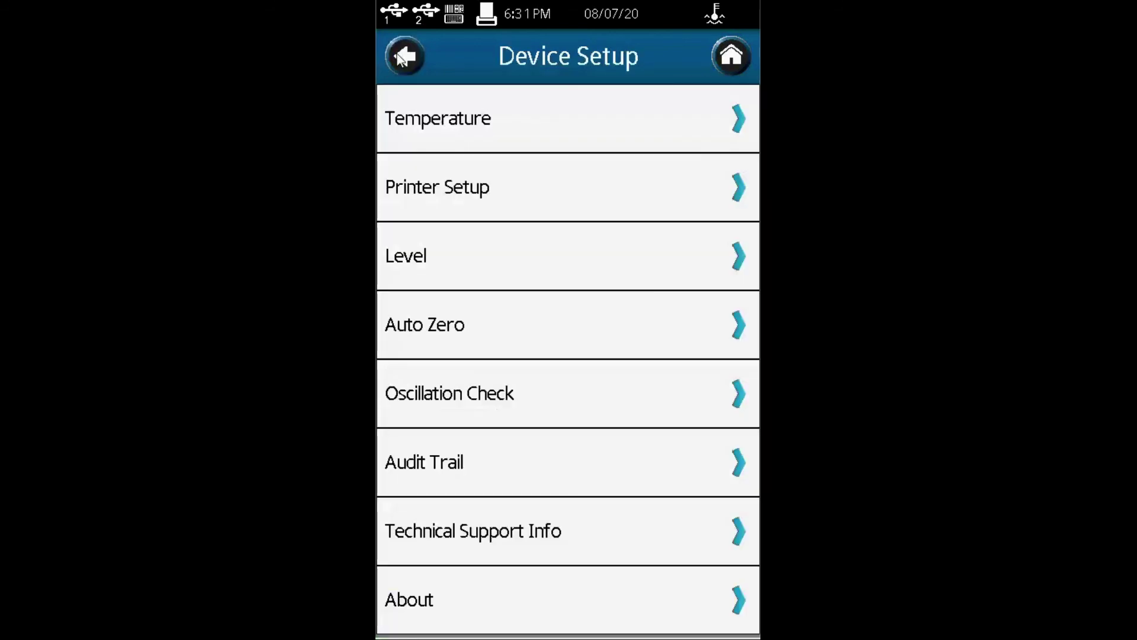